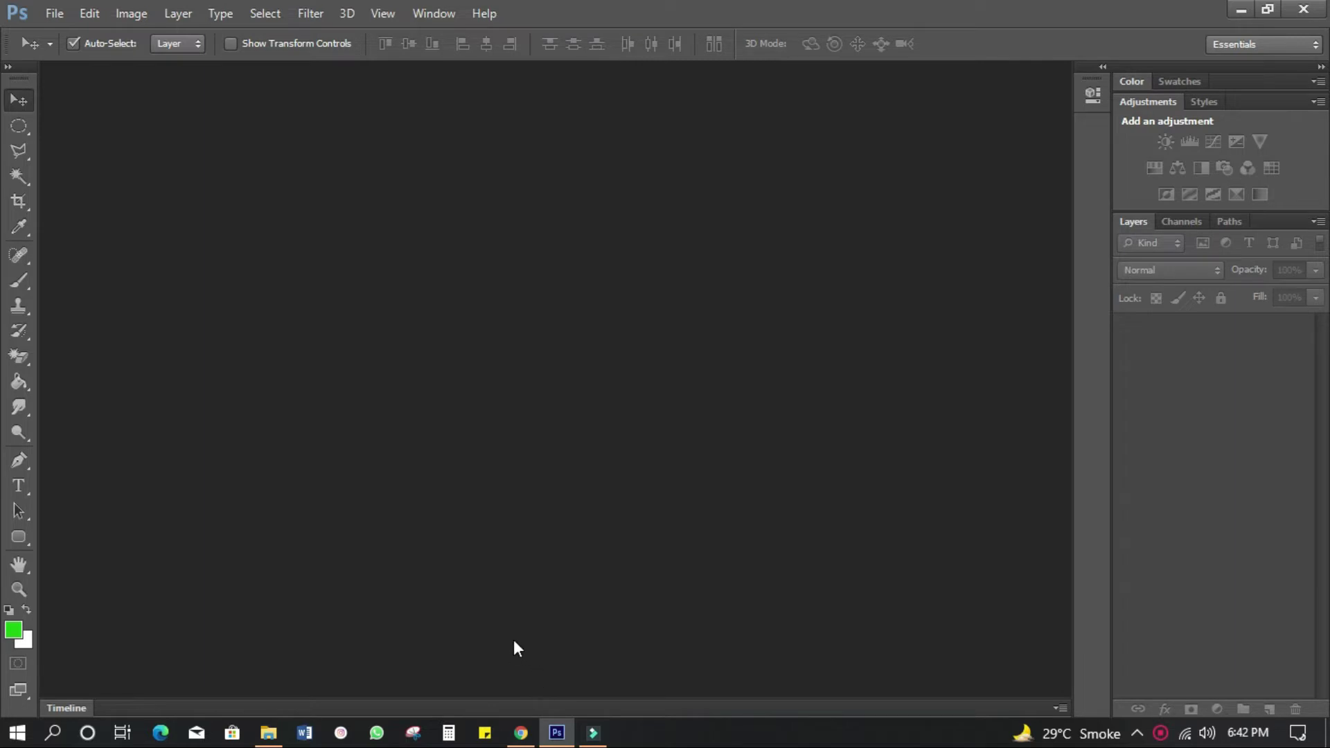
Step: Open the three Today photos (forest, diver, city skyline) from Downloads
click(54, 14)
mouse_move(89, 13)
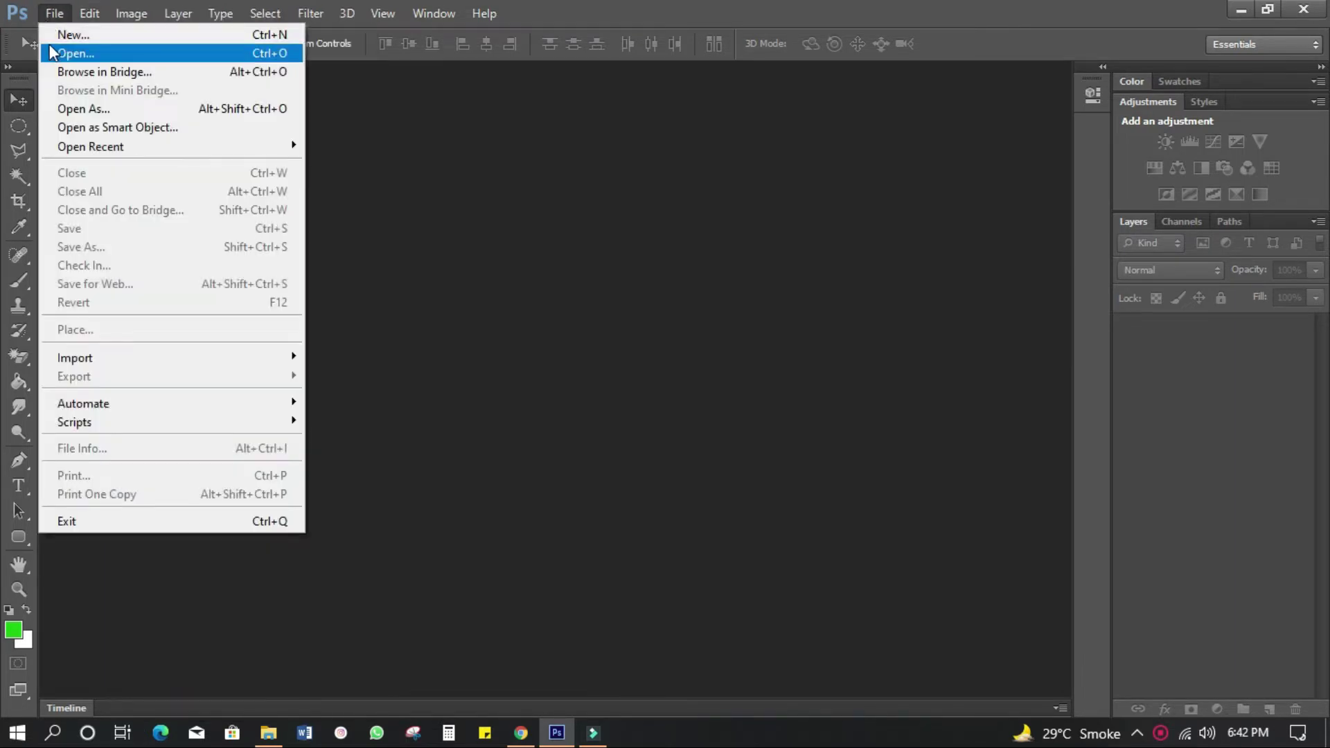
click(51, 50)
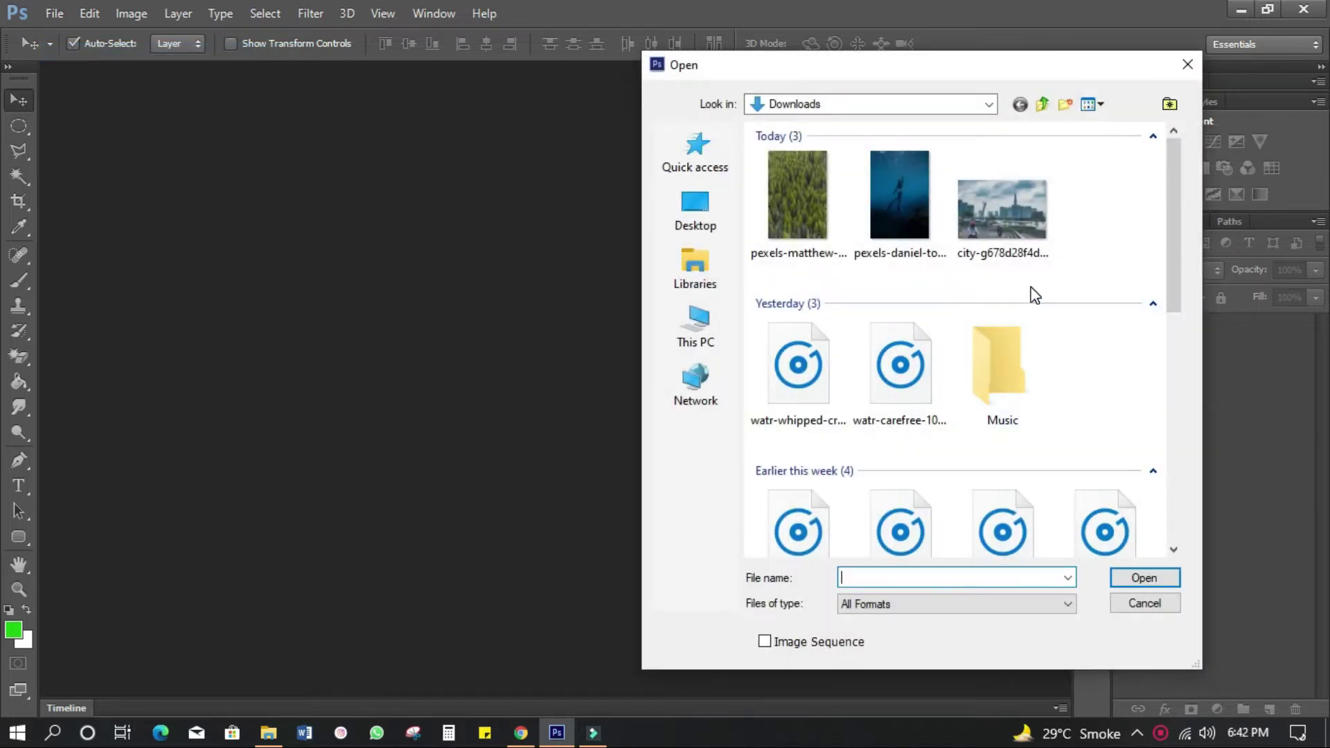
drag(1036, 291, 797, 208)
click(1145, 578)
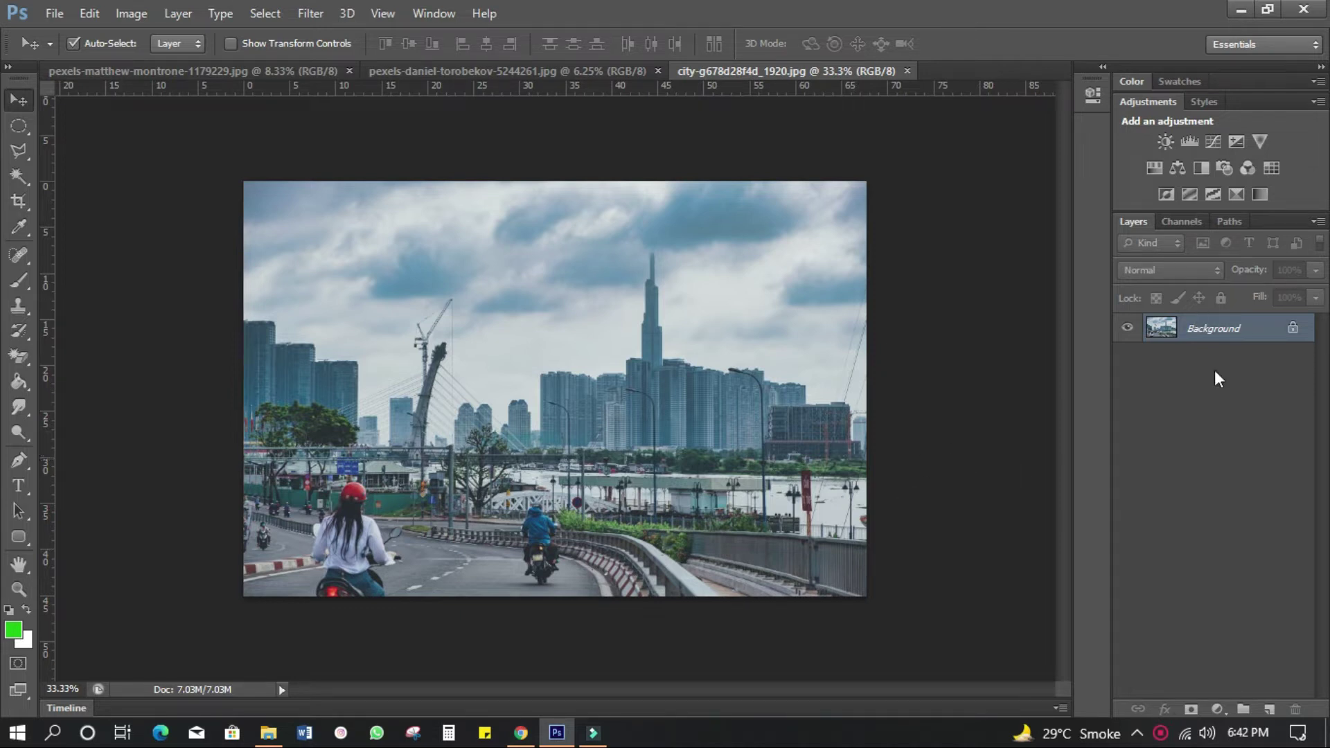
Step: Convert the city photo's Background to Layer 0 and add Brightness/Contrast at -14 / 12
double_click(1292, 332)
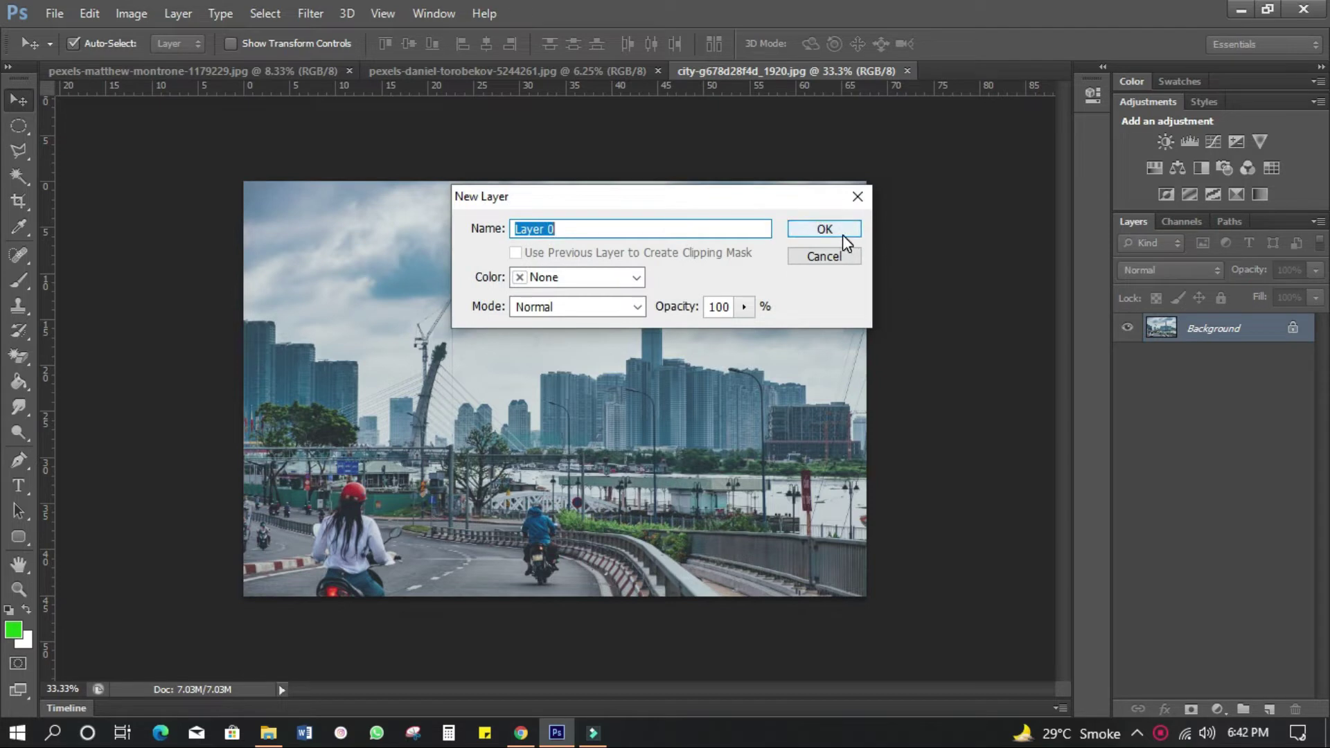
click(826, 228)
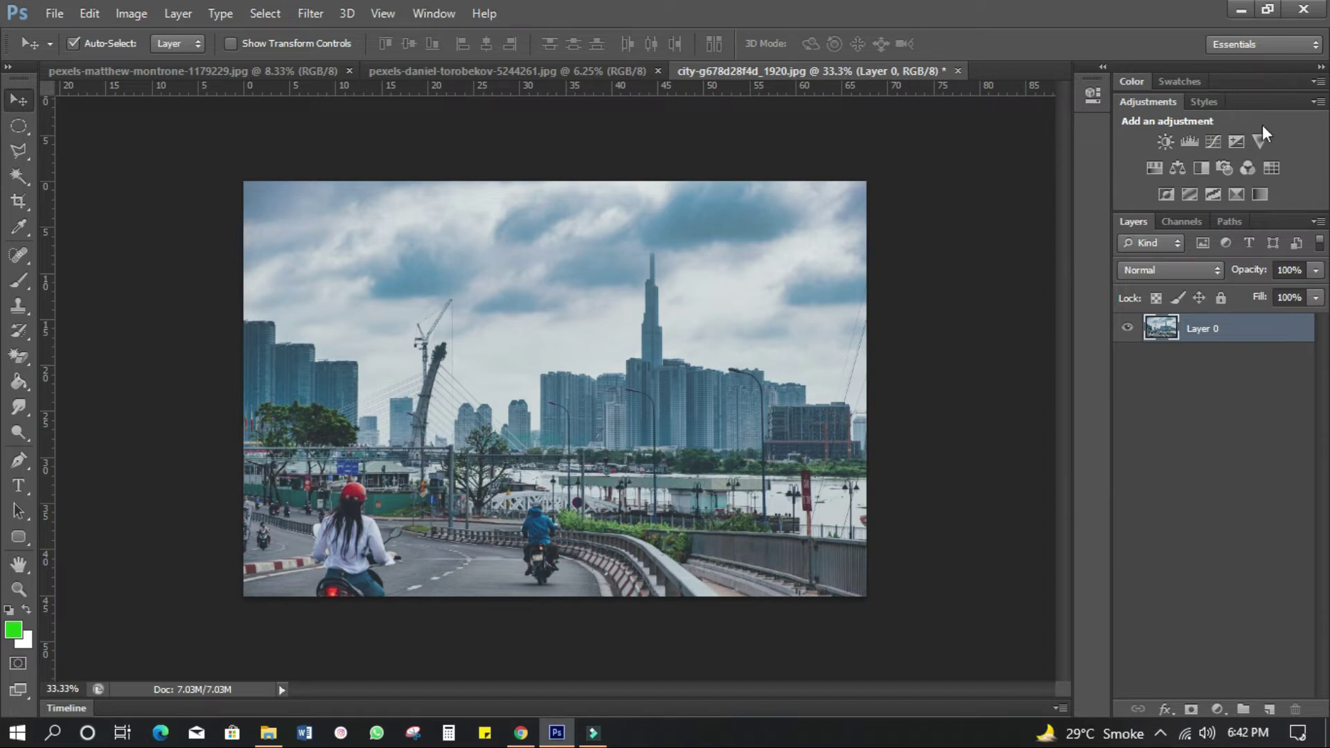
click(1005, 207)
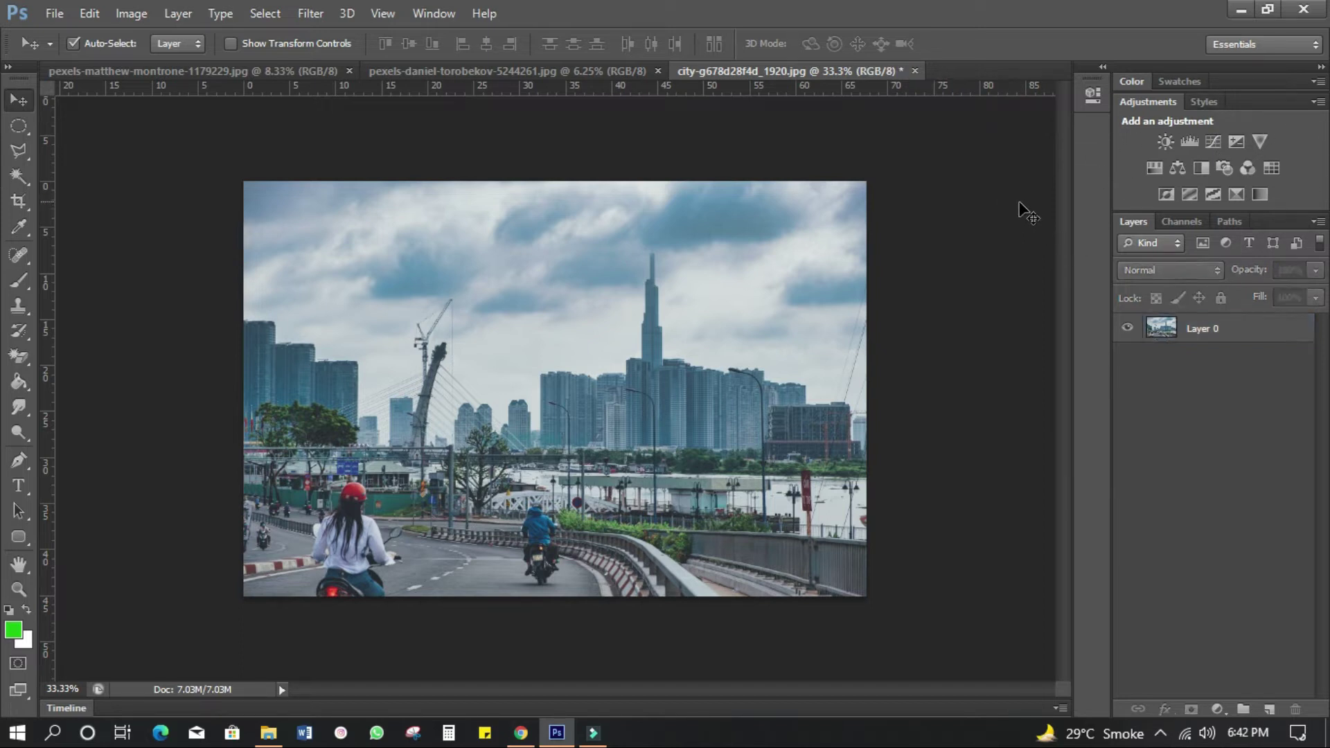
click(705, 364)
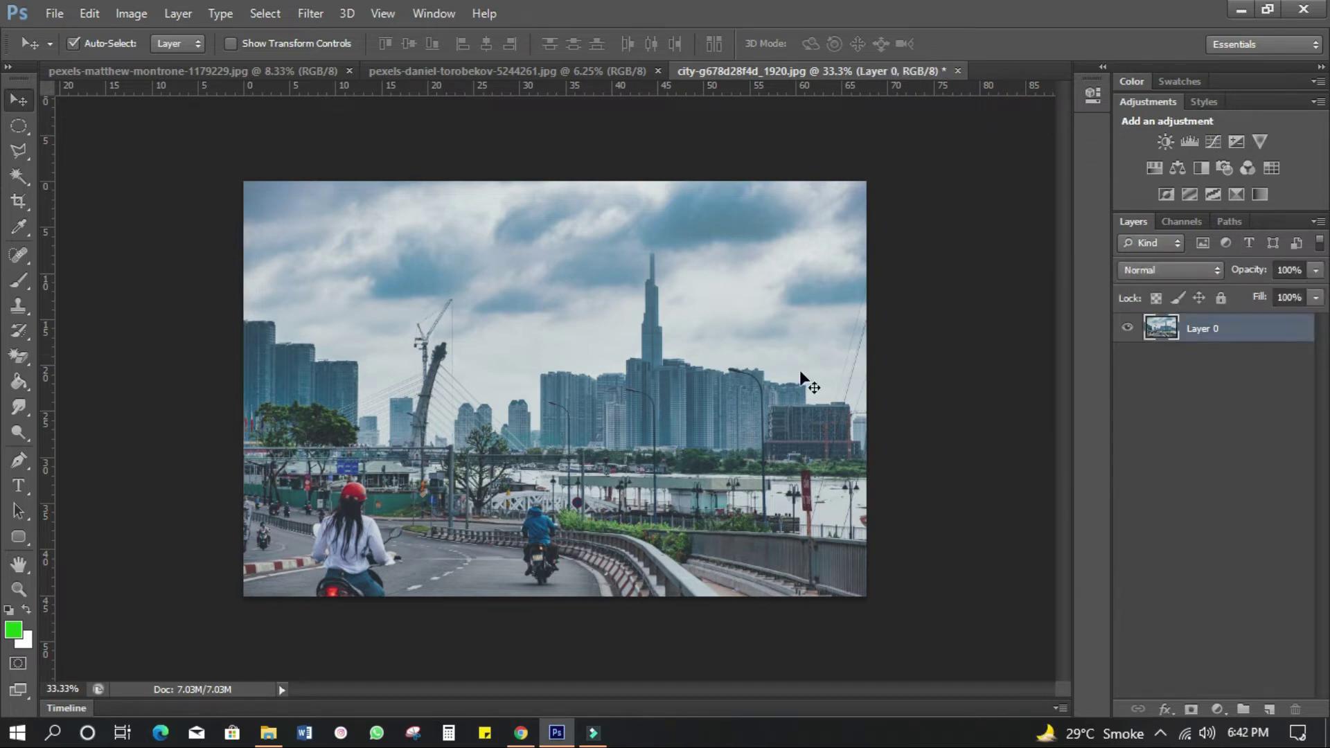
click(1164, 147)
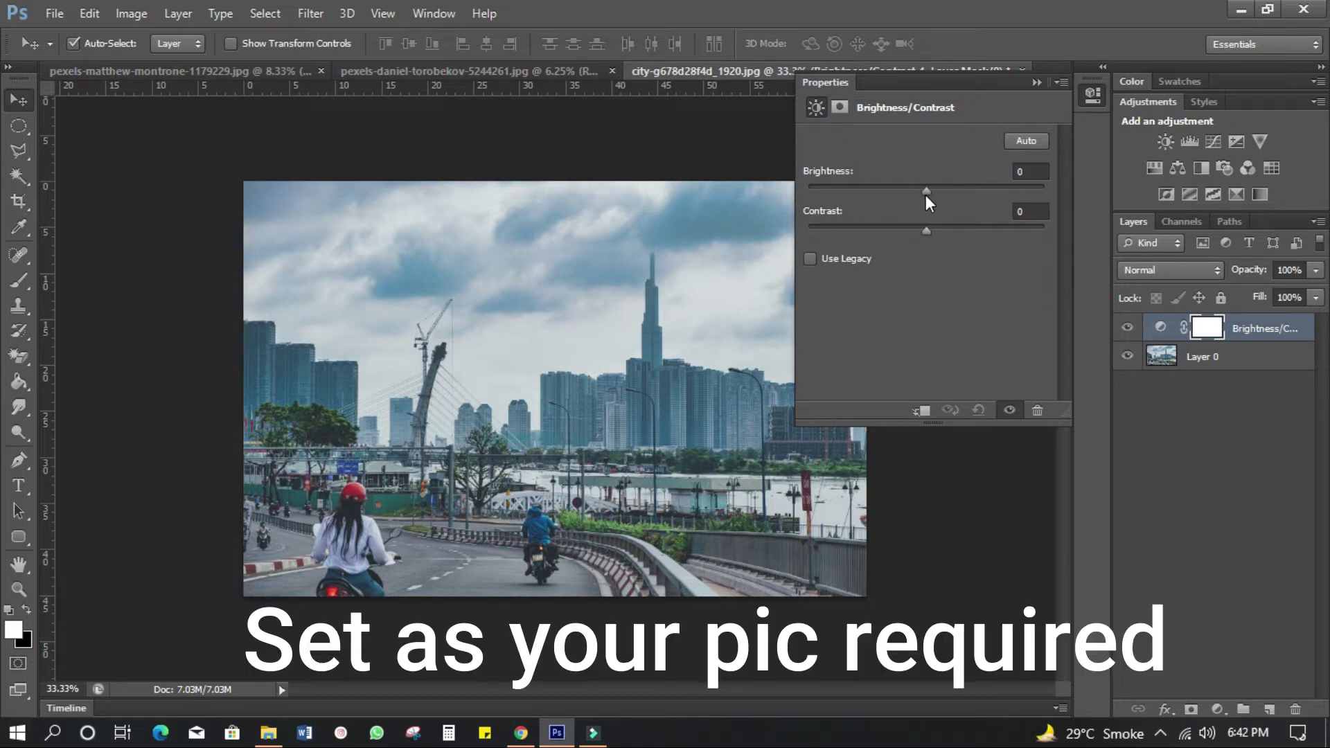
drag(925, 194, 939, 232)
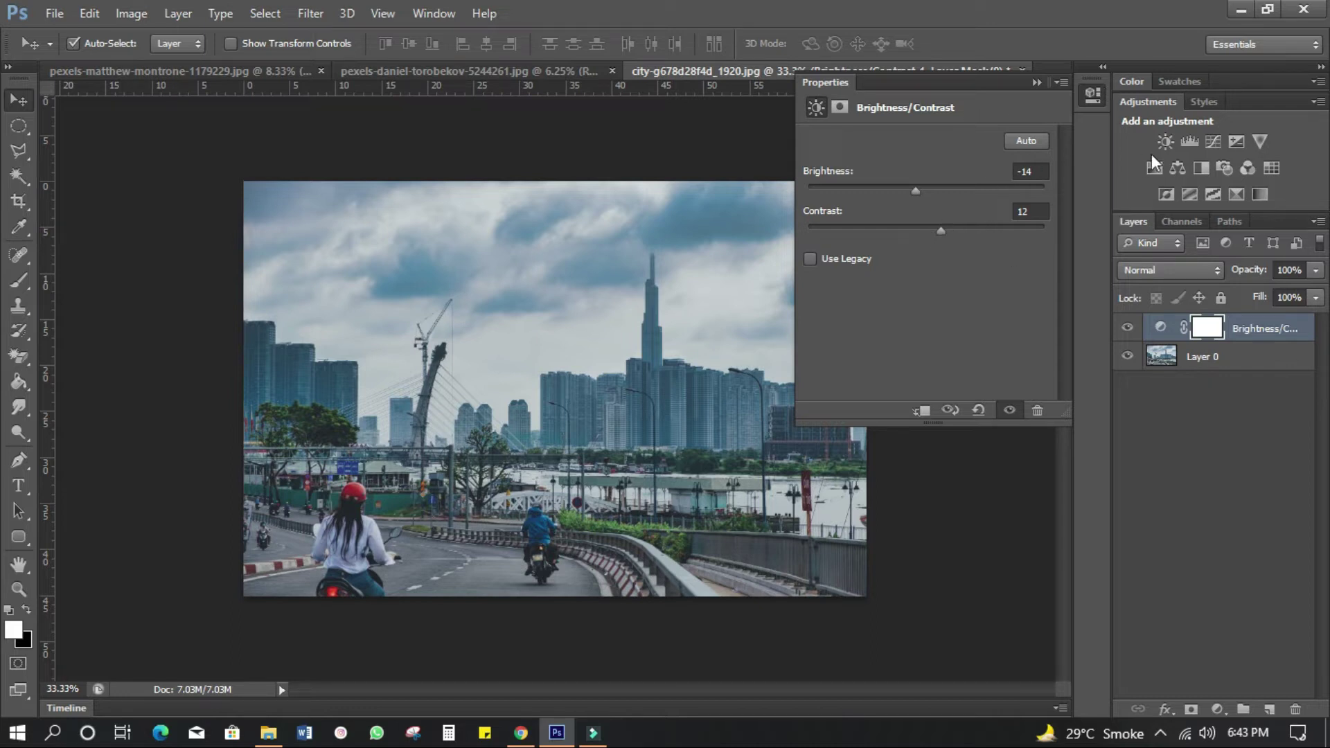
Step: Add a Levels layer with black input 20, white input 243 and adjusted midtone gamma
click(1191, 142)
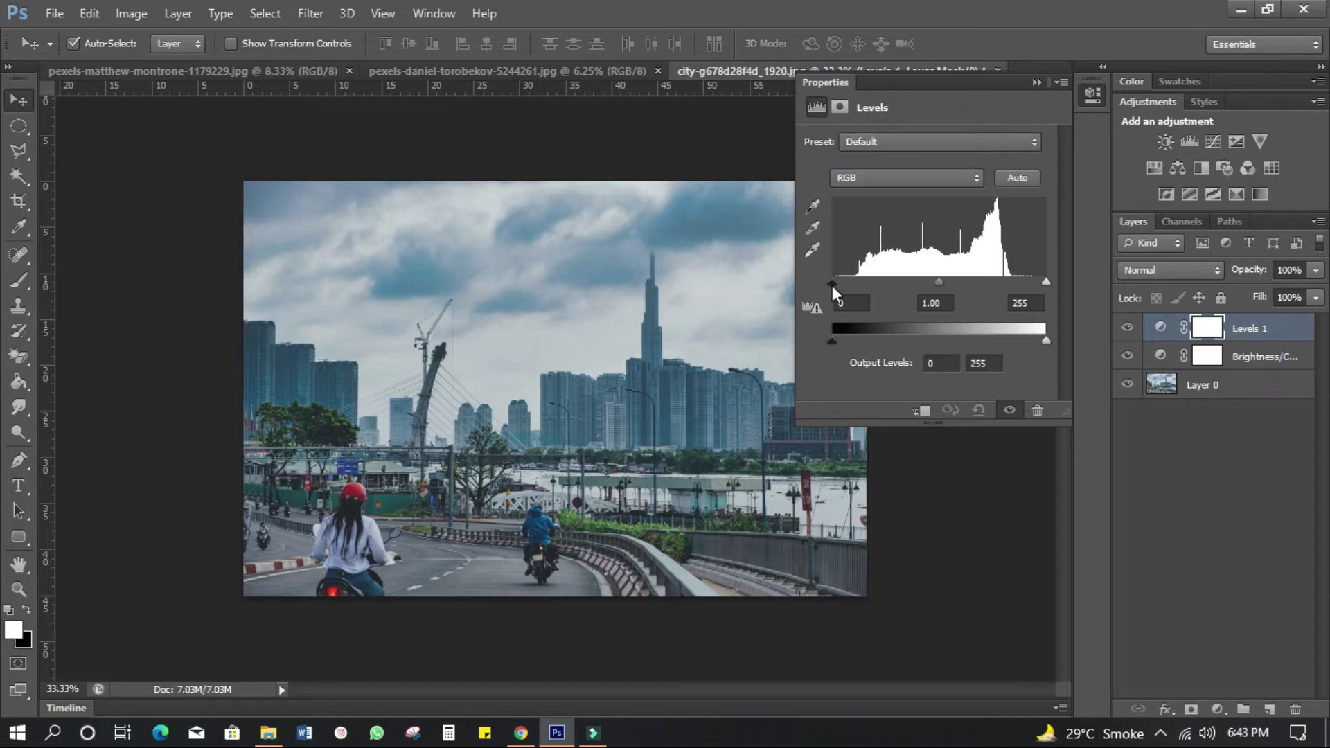
drag(829, 282, 850, 284)
mouse_move(1045, 284)
mouse_down()
mouse_move(1026, 284)
mouse_move(1037, 284)
mouse_up()
mouse_move(940, 280)
mouse_down()
mouse_move(962, 288)
mouse_move(923, 306)
mouse_up()
Step: Add a Curves layer with a raised upper point, plus an Exposure layer
click(1213, 141)
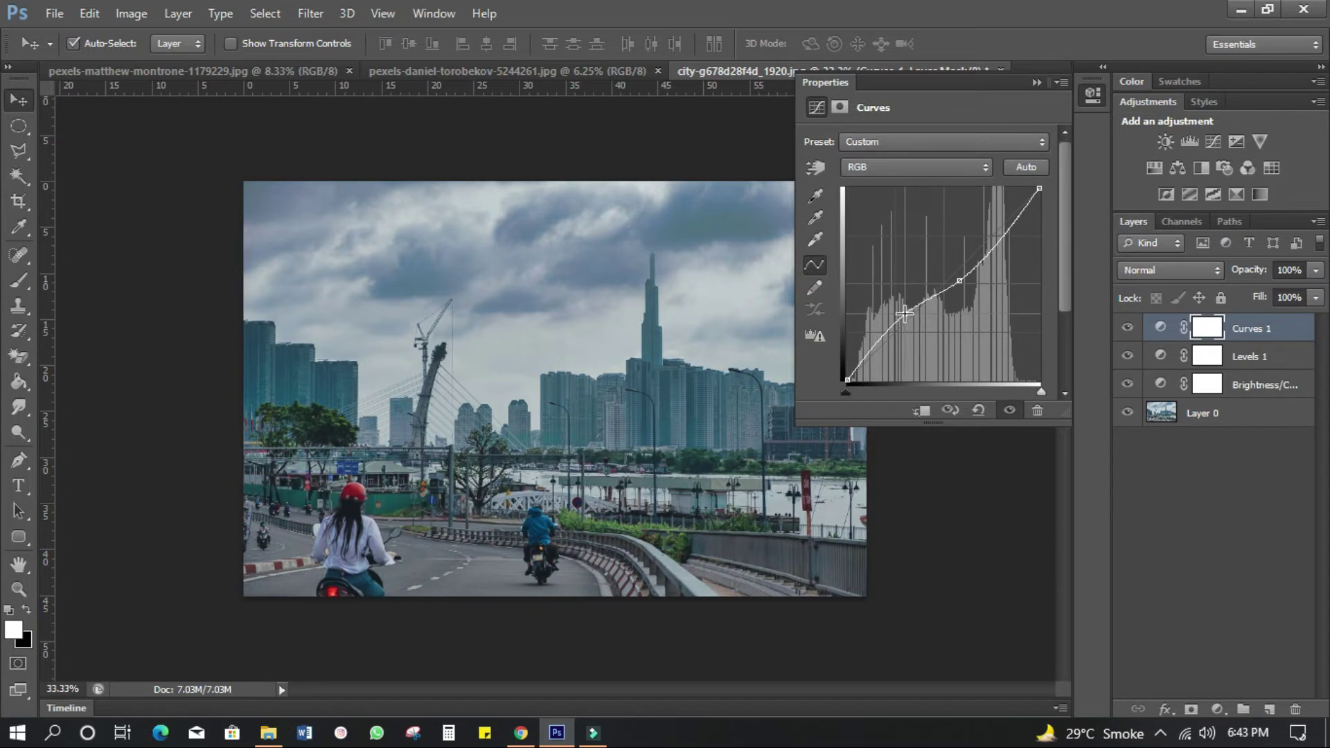
drag(996, 246, 995, 237)
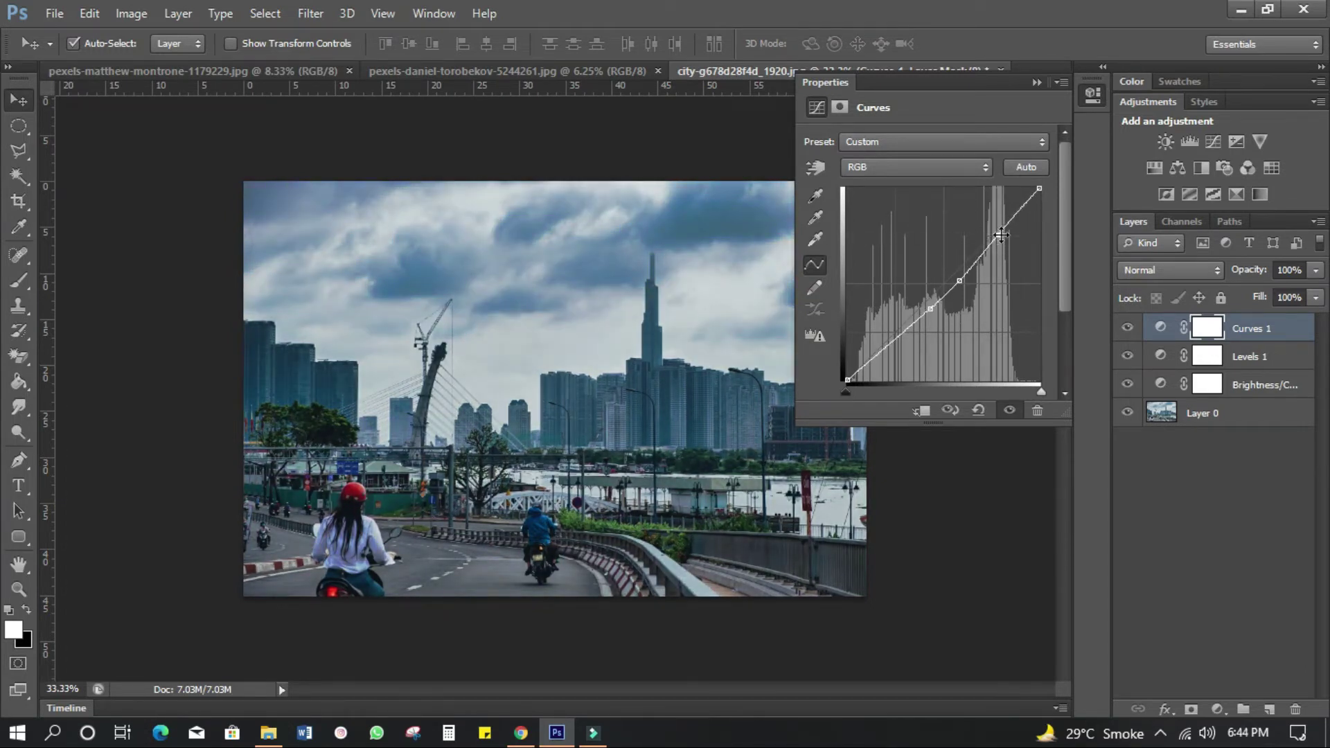
click(1238, 142)
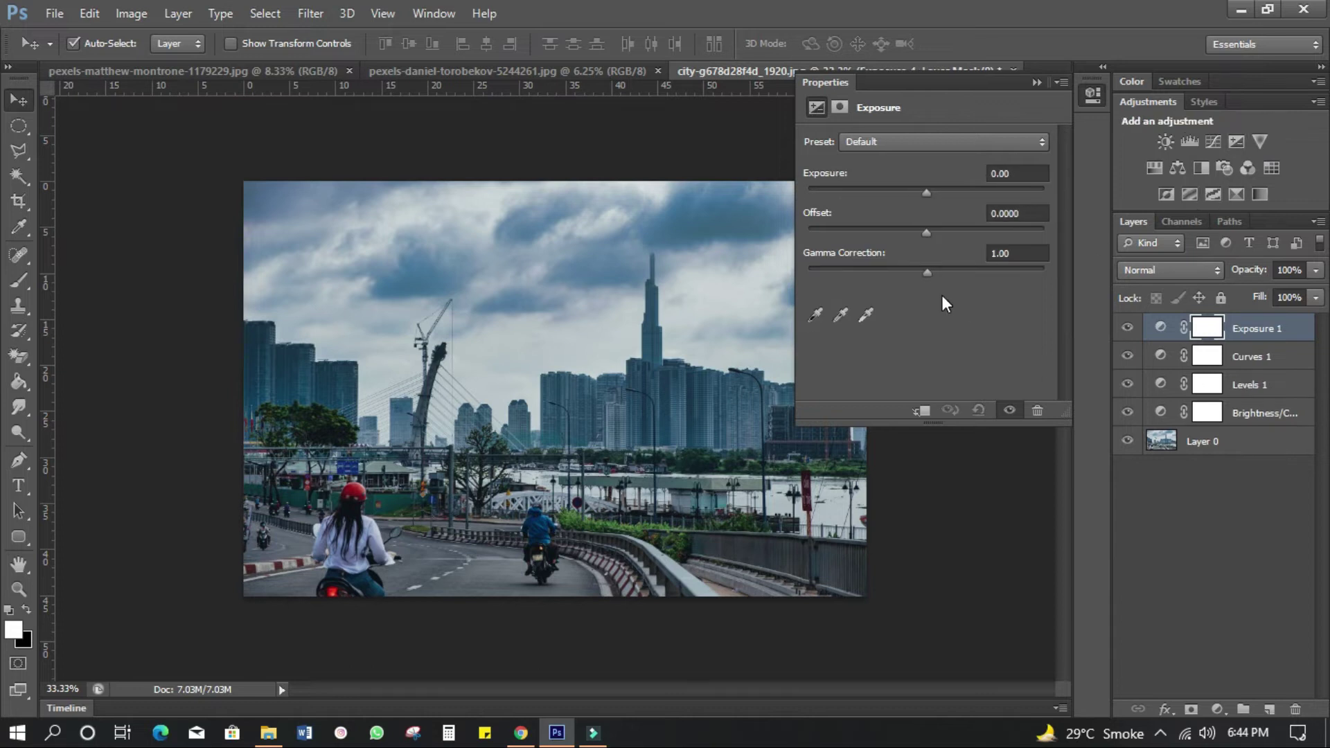
Step: Set Exposure +0.06, offset -0.0124, gamma 1.20; add Vibrance +23, Saturation +28
mouse_move(926, 190)
mouse_down()
mouse_move(934, 290)
mouse_move(916, 292)
mouse_up()
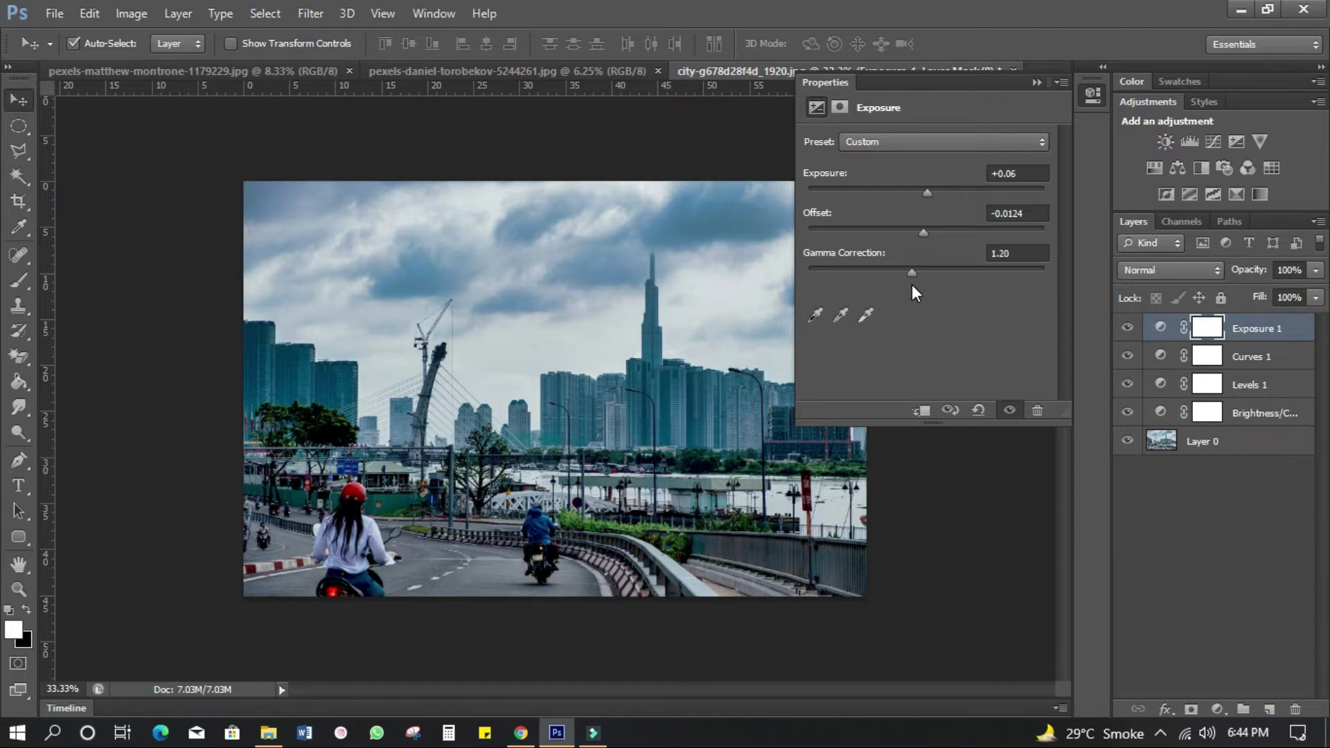
click(1036, 83)
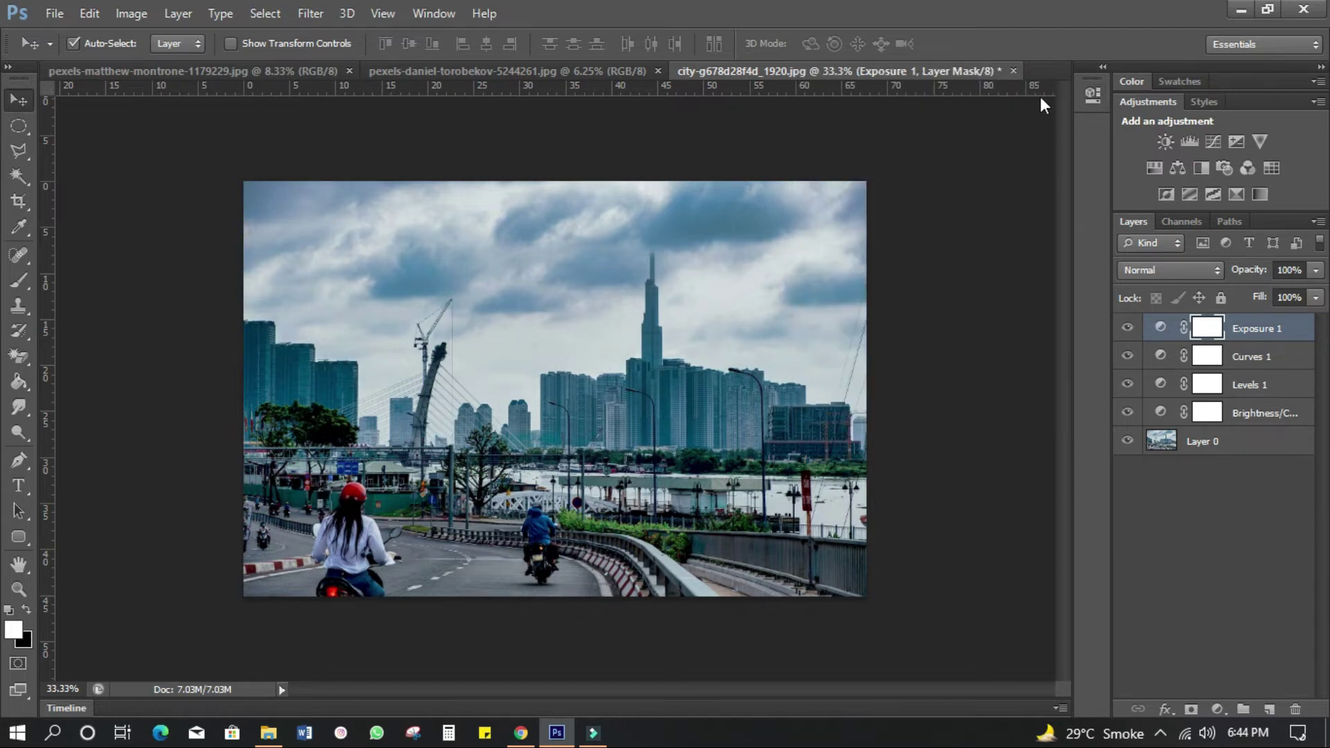
click(1260, 141)
mouse_move(927, 159)
mouse_down()
mouse_move(984, 160)
mouse_move(970, 202)
mouse_move(898, 203)
mouse_move(967, 202)
mouse_up()
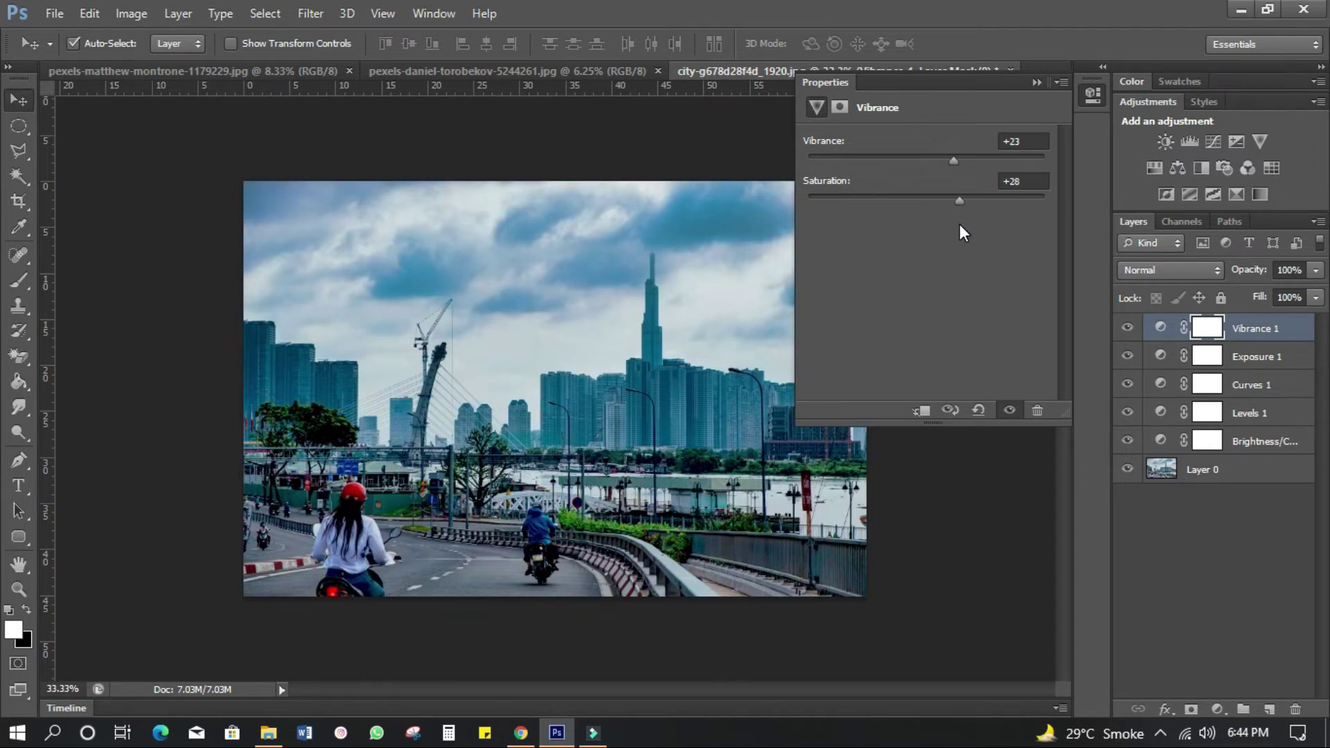
Step: Add Hue/Saturation (hue +8, saturation +15) and a Color Balance layer to the city photo
click(1036, 82)
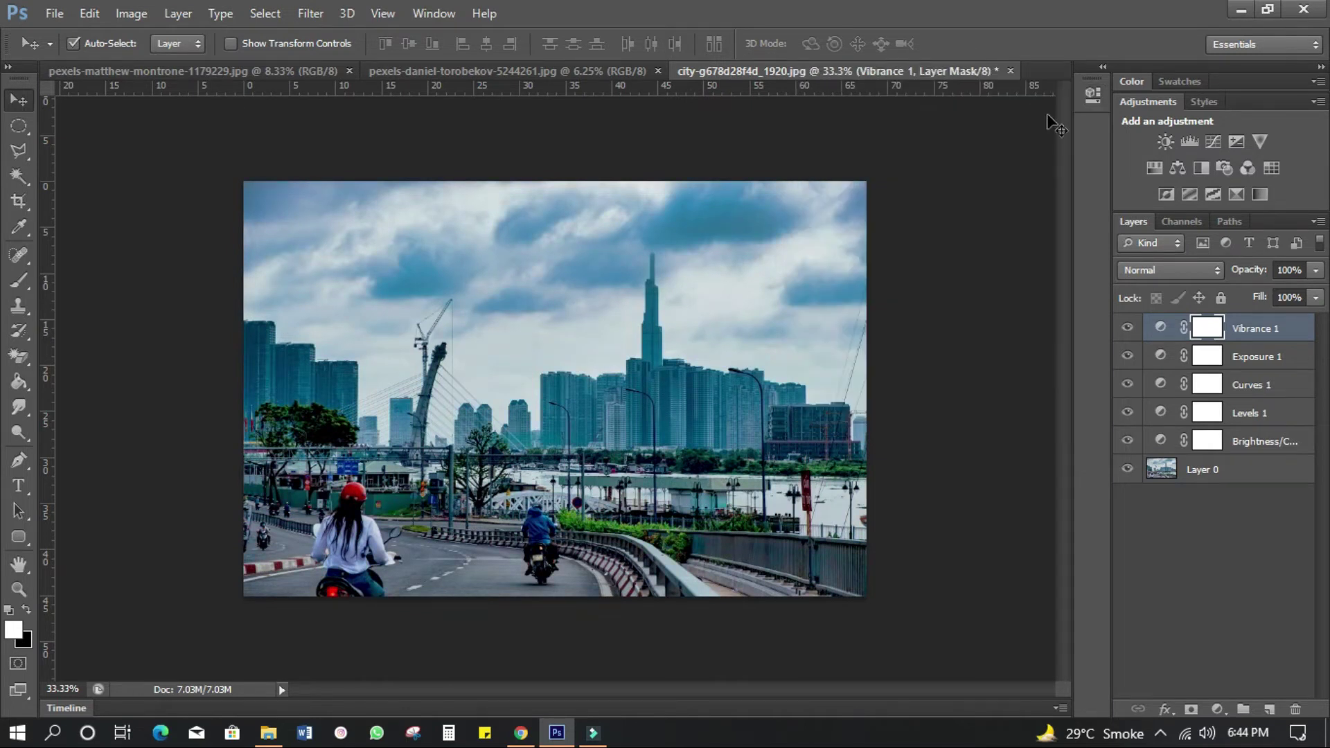
click(1164, 178)
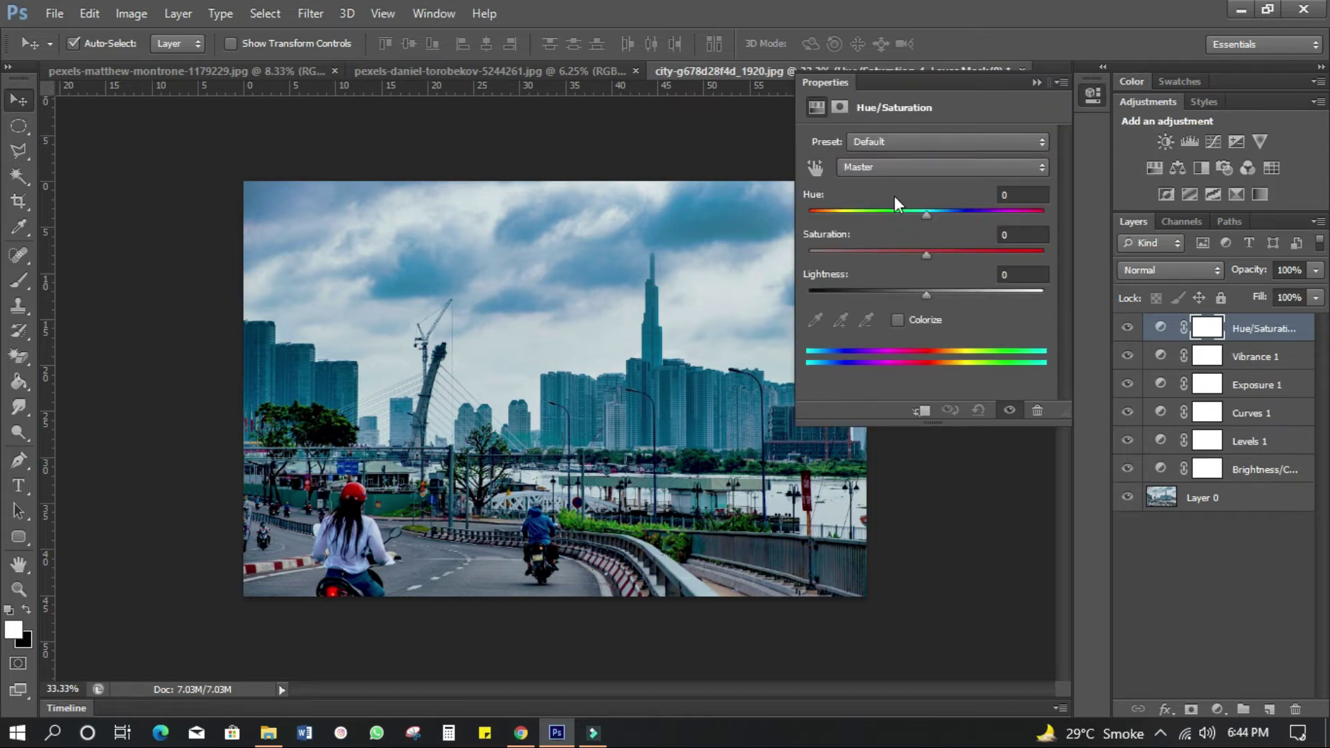
mouse_move(926, 213)
mouse_down()
mouse_move(962, 218)
mouse_move(937, 231)
mouse_move(937, 267)
mouse_move(793, 256)
mouse_move(944, 259)
mouse_up()
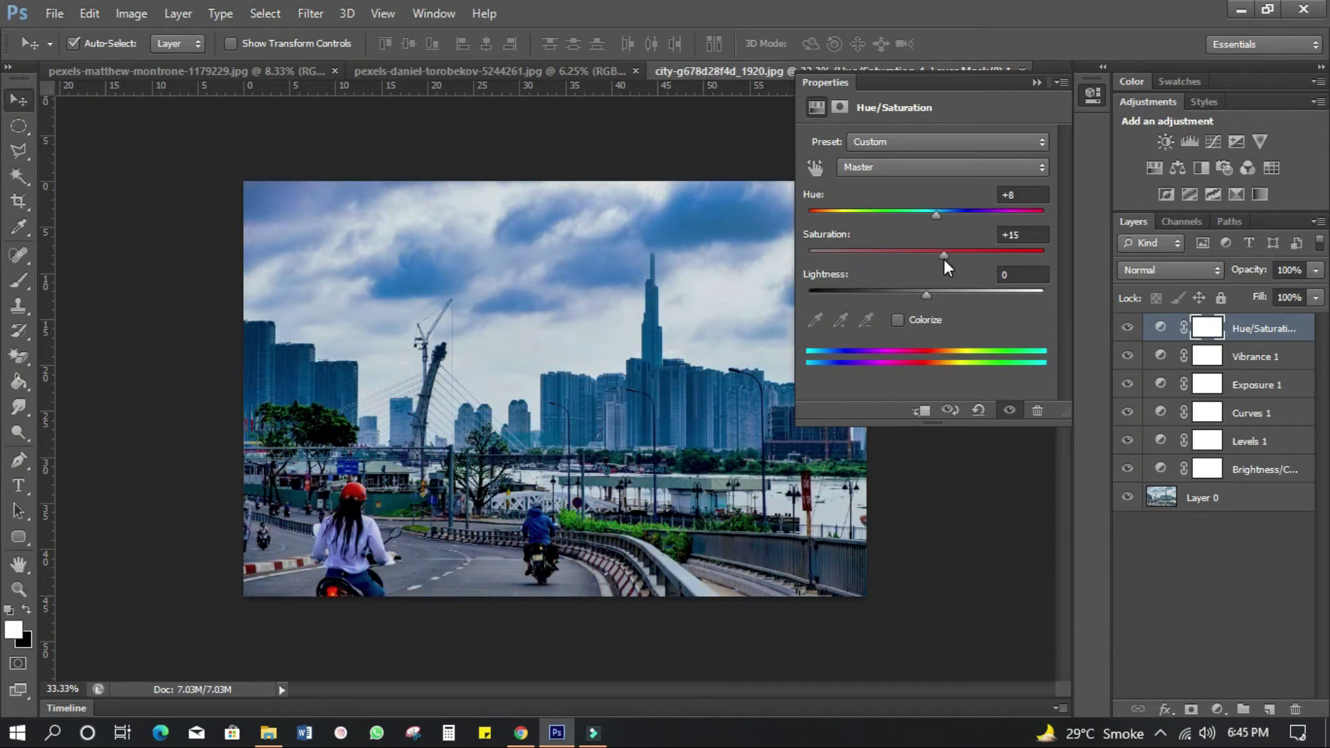
click(1178, 172)
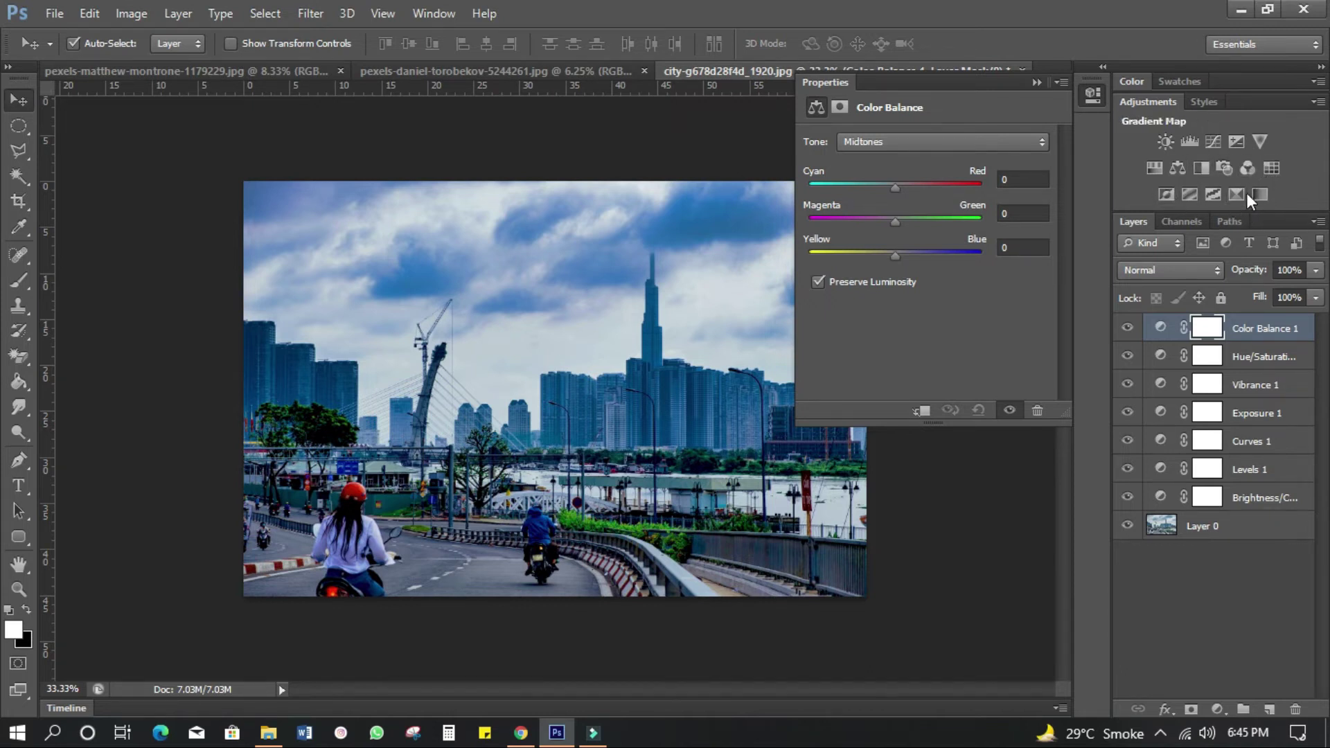
click(1037, 83)
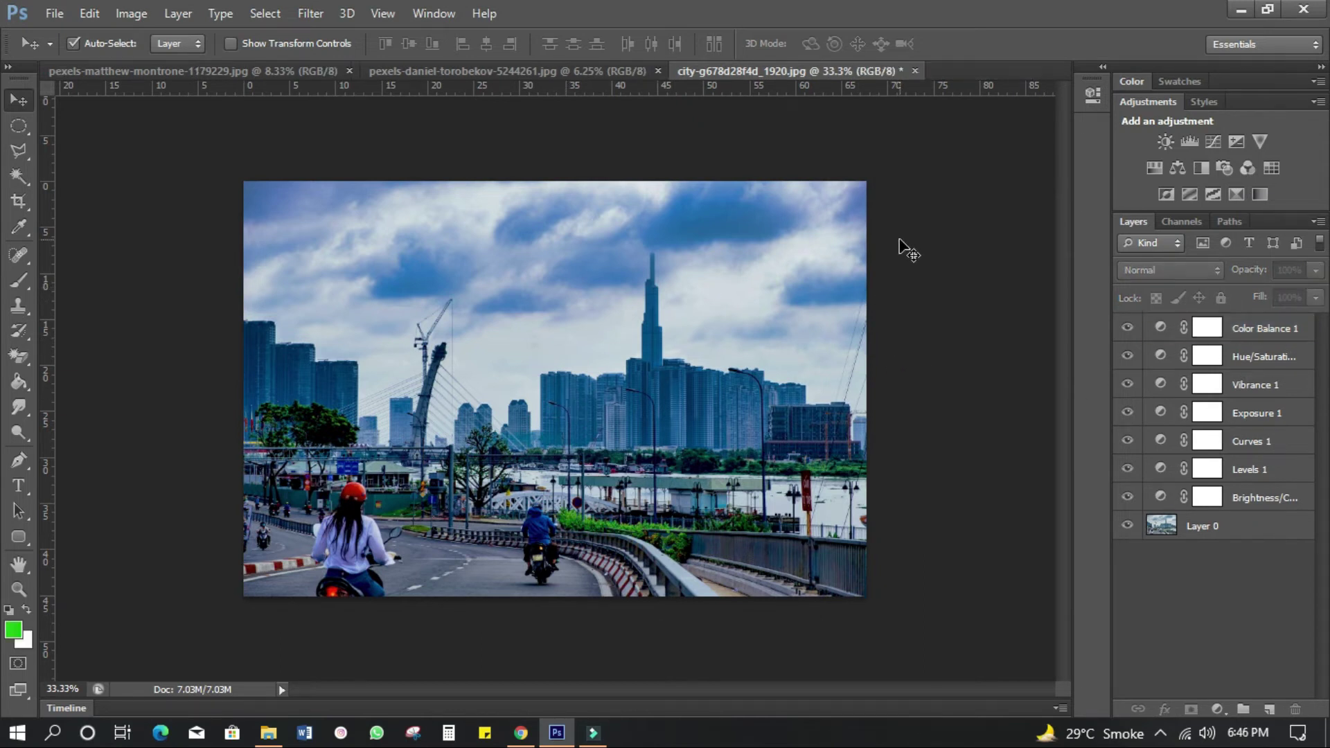
Step: Convert the diver photo's Background to Layer 0 and add Brightness/Contrast at -7 / 15
click(582, 72)
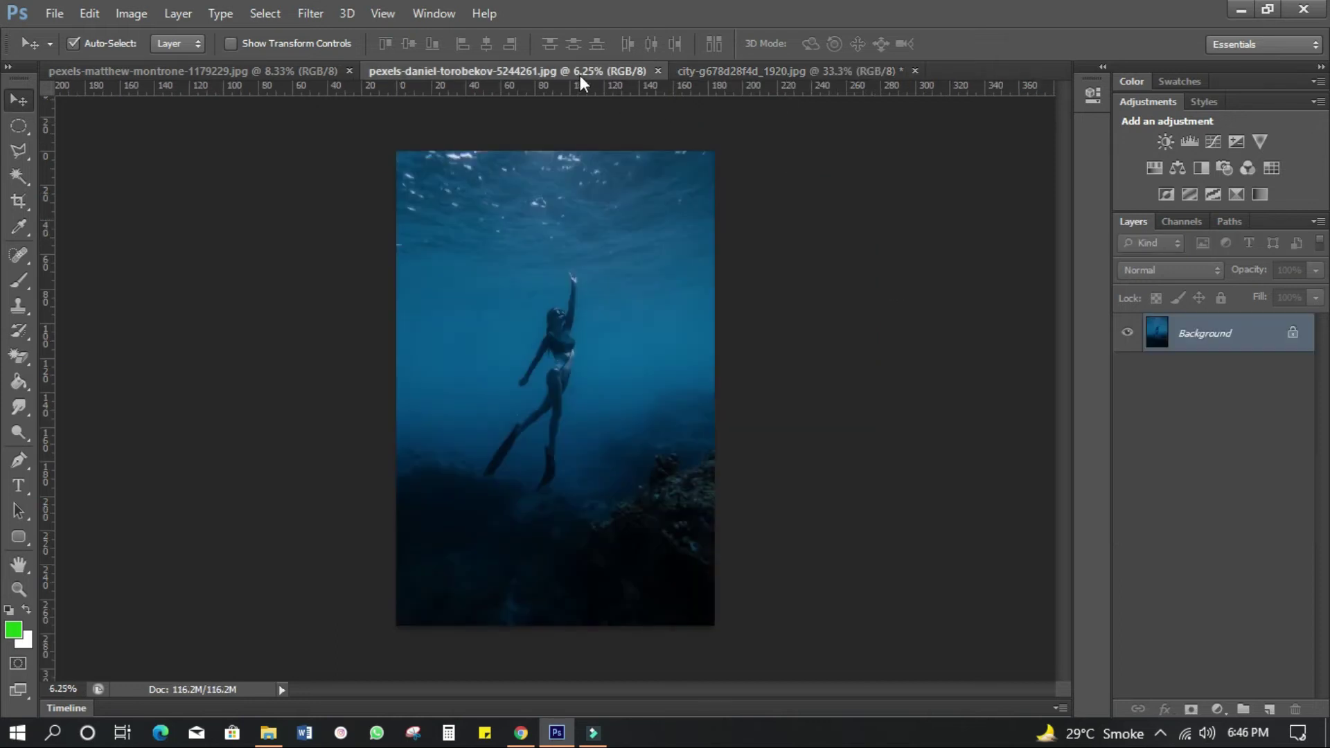
double_click(1287, 334)
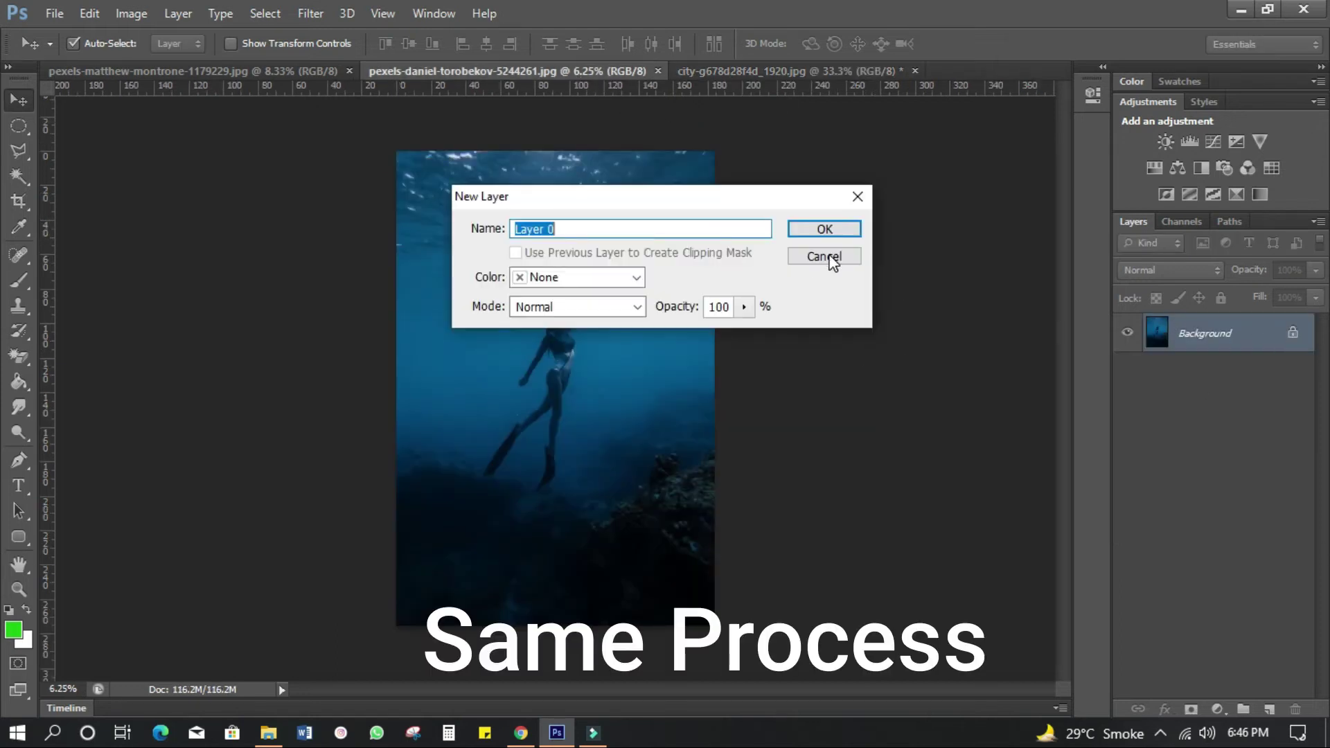
click(801, 228)
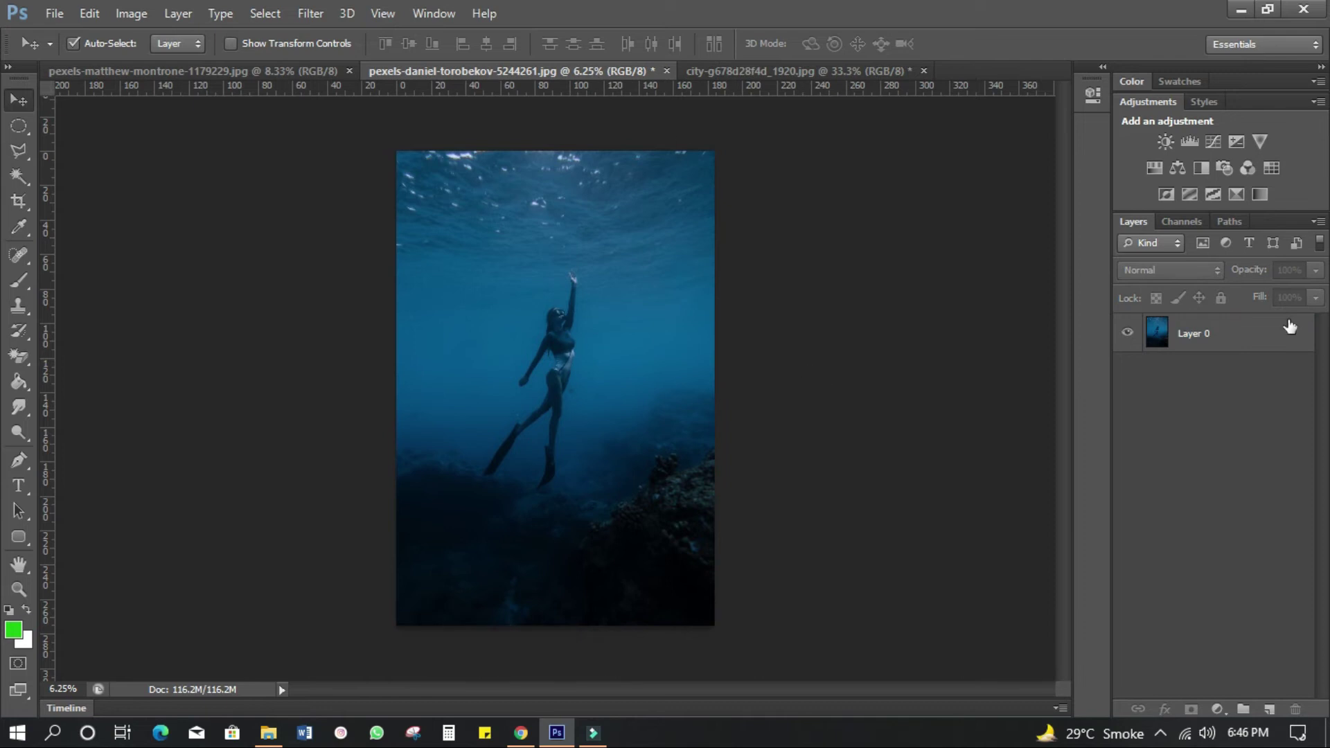
click(1166, 142)
drag(922, 201, 921, 193)
drag(950, 241, 944, 251)
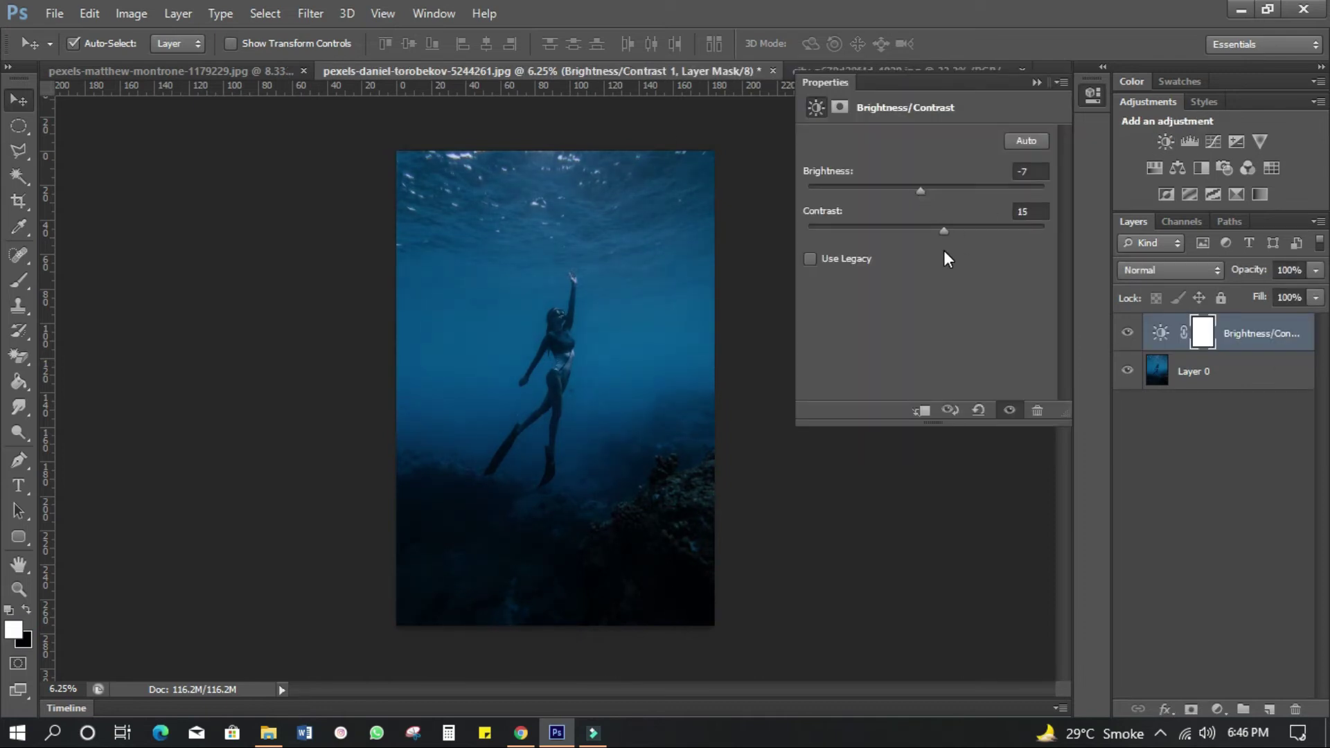
Step: Add a Levels layer deepening the black point, lifting midtones, white point about 236
click(1189, 142)
drag(832, 284, 839, 290)
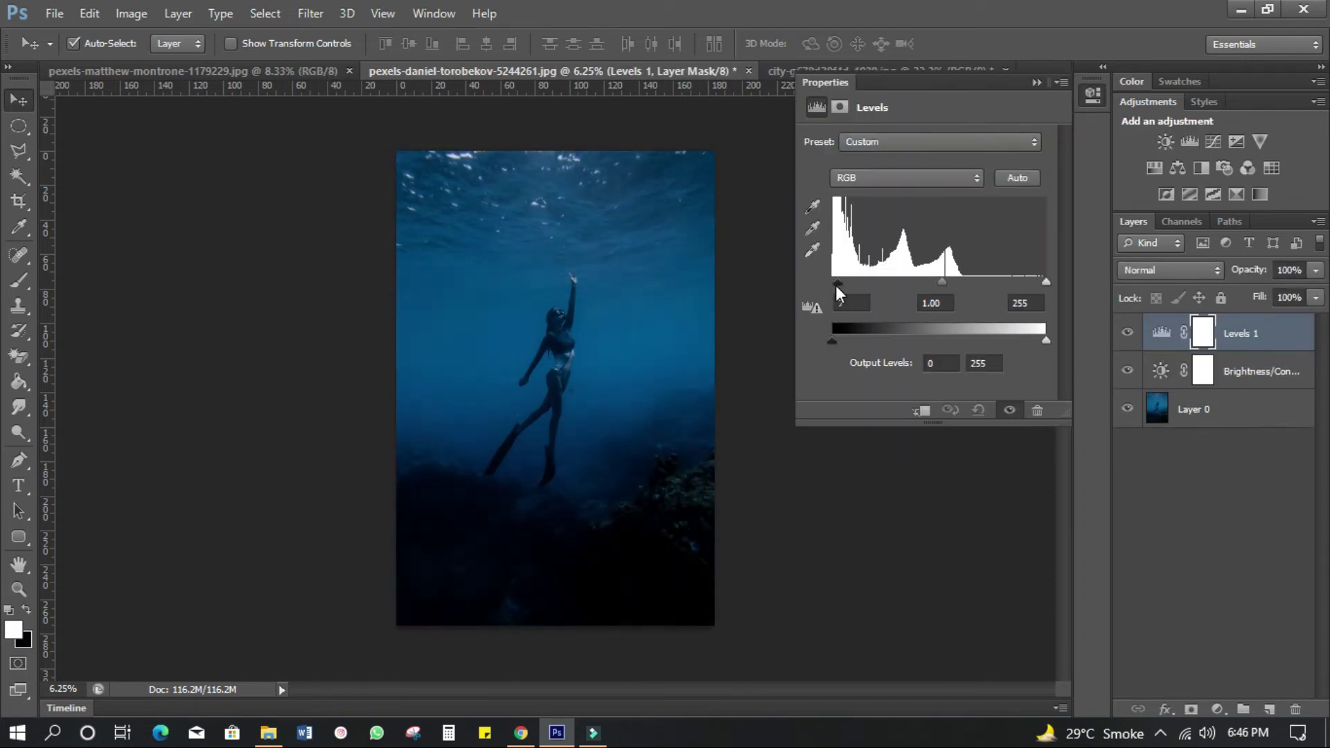
drag(942, 282, 917, 284)
mouse_move(1046, 282)
mouse_down()
mouse_move(960, 303)
mouse_move(920, 274)
mouse_move(899, 325)
mouse_up()
Step: Add a Curves layer and an Exposure layer at +0.50, gamma 0.98
click(1214, 141)
click(1236, 141)
mouse_move(926, 193)
mouse_down()
mouse_move(941, 192)
mouse_move(924, 240)
mouse_up()
drag(967, 279, 941, 307)
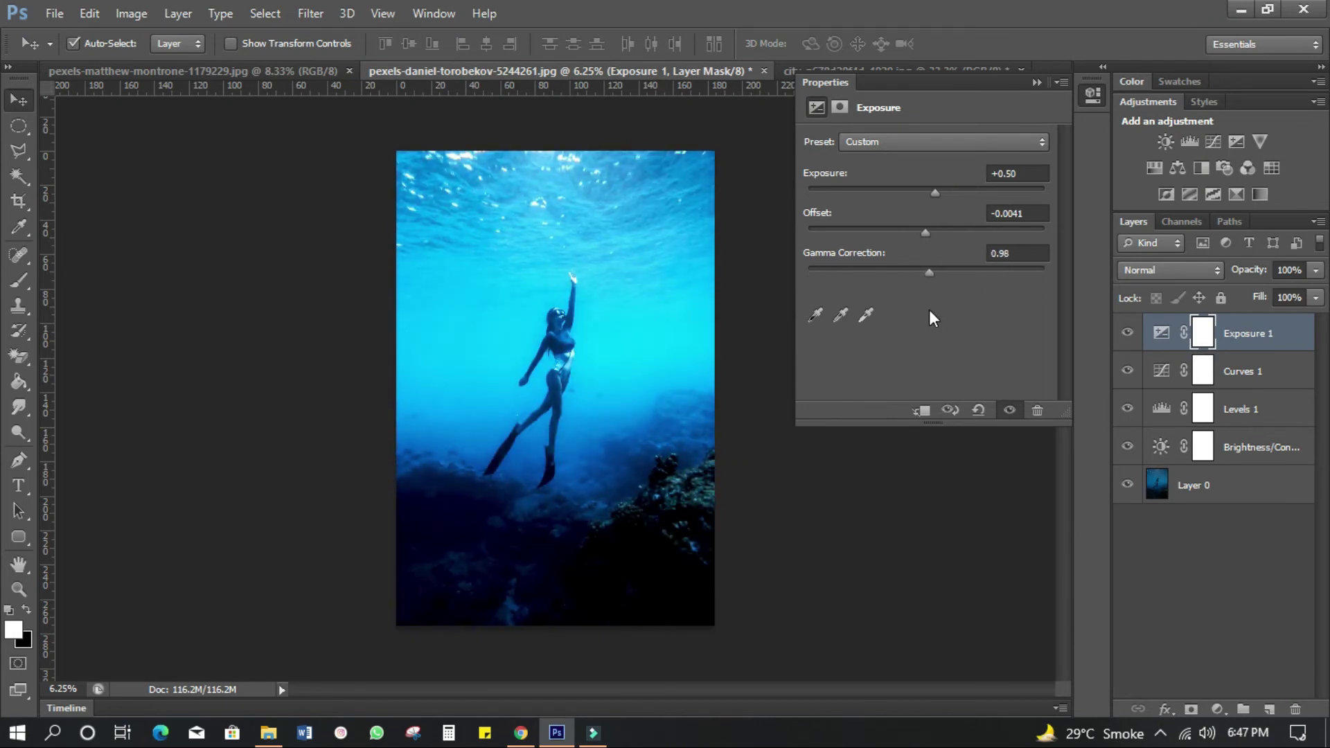
Step: Boost the diver's vibrance and saturation, add Hue/Saturation, and a hidden Black & White layer
click(1260, 141)
mouse_move(928, 160)
mouse_down()
mouse_move(1018, 200)
mouse_move(957, 223)
mouse_move(889, 222)
mouse_move(959, 227)
mouse_move(931, 227)
mouse_move(909, 266)
mouse_up()
click(1155, 168)
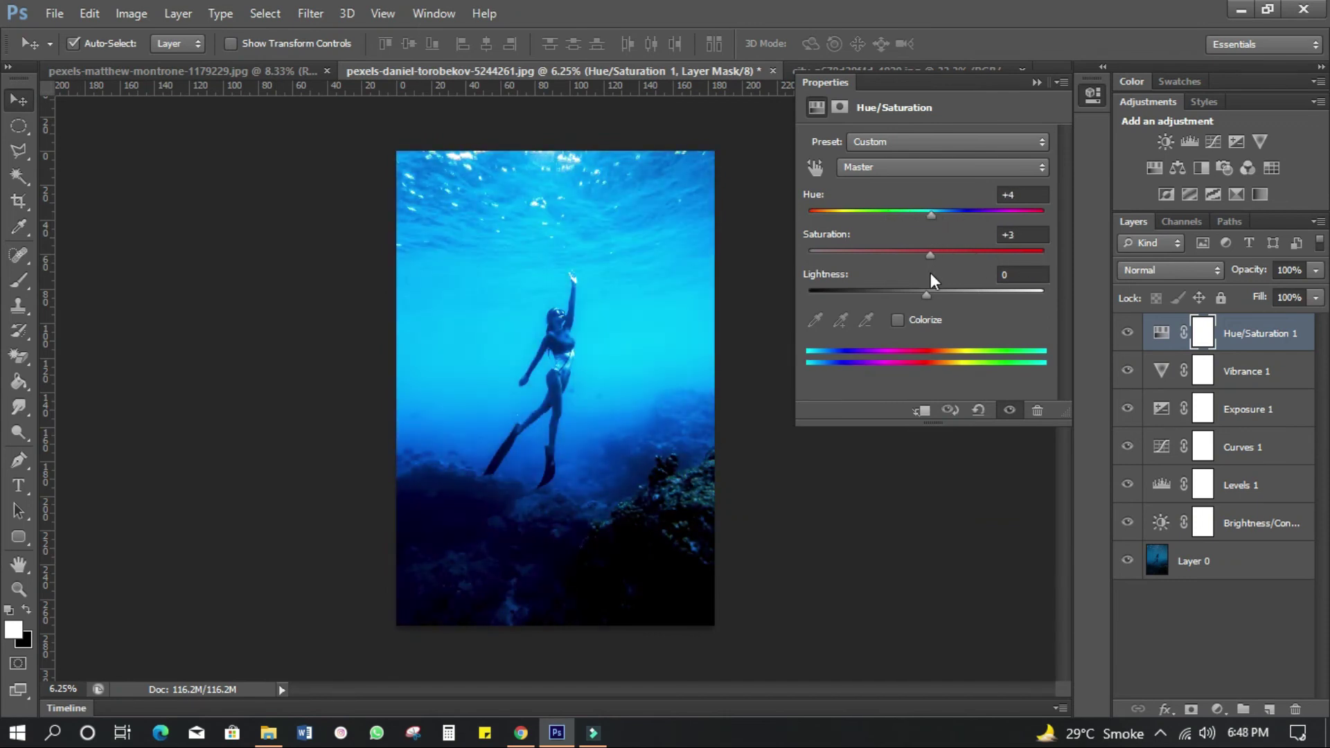
click(1203, 168)
click(1127, 333)
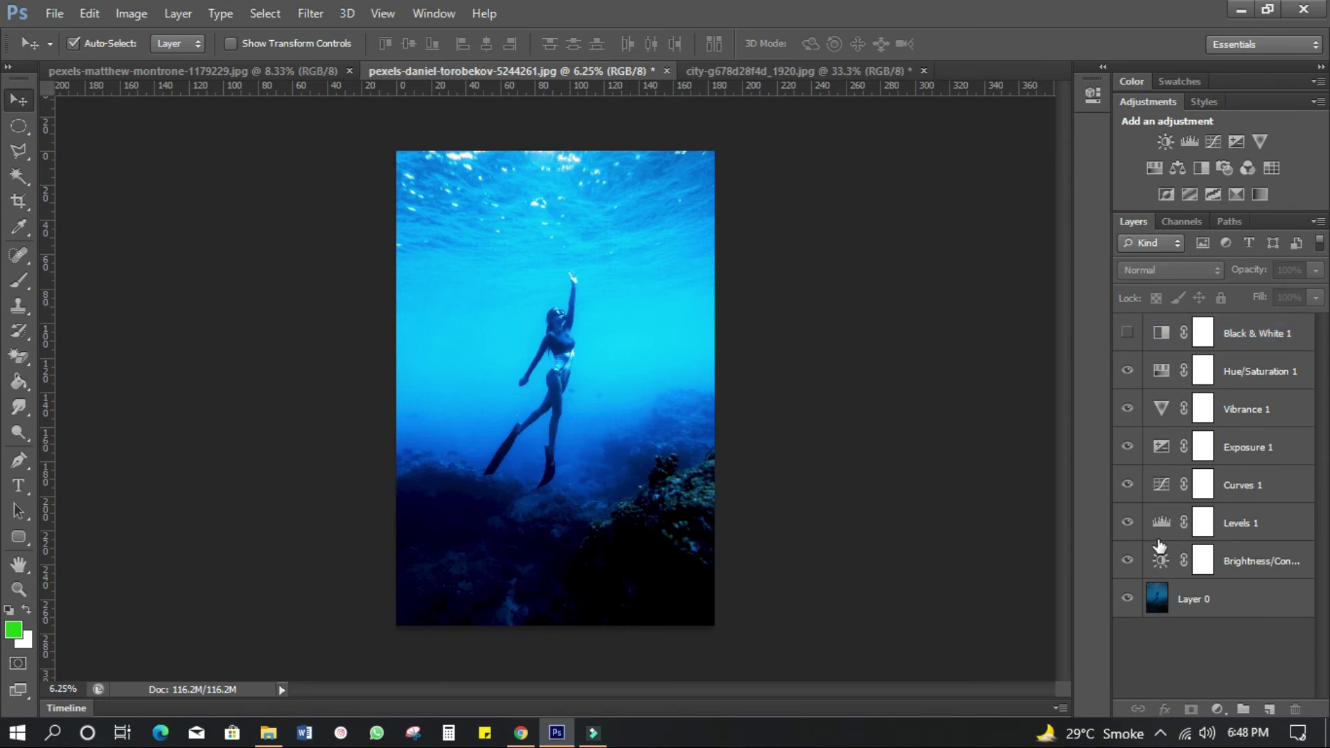
Step: Convert the forest photo's Background to Layer 0 and add Brightness/Contrast at -14 / 10
double_click(1206, 333)
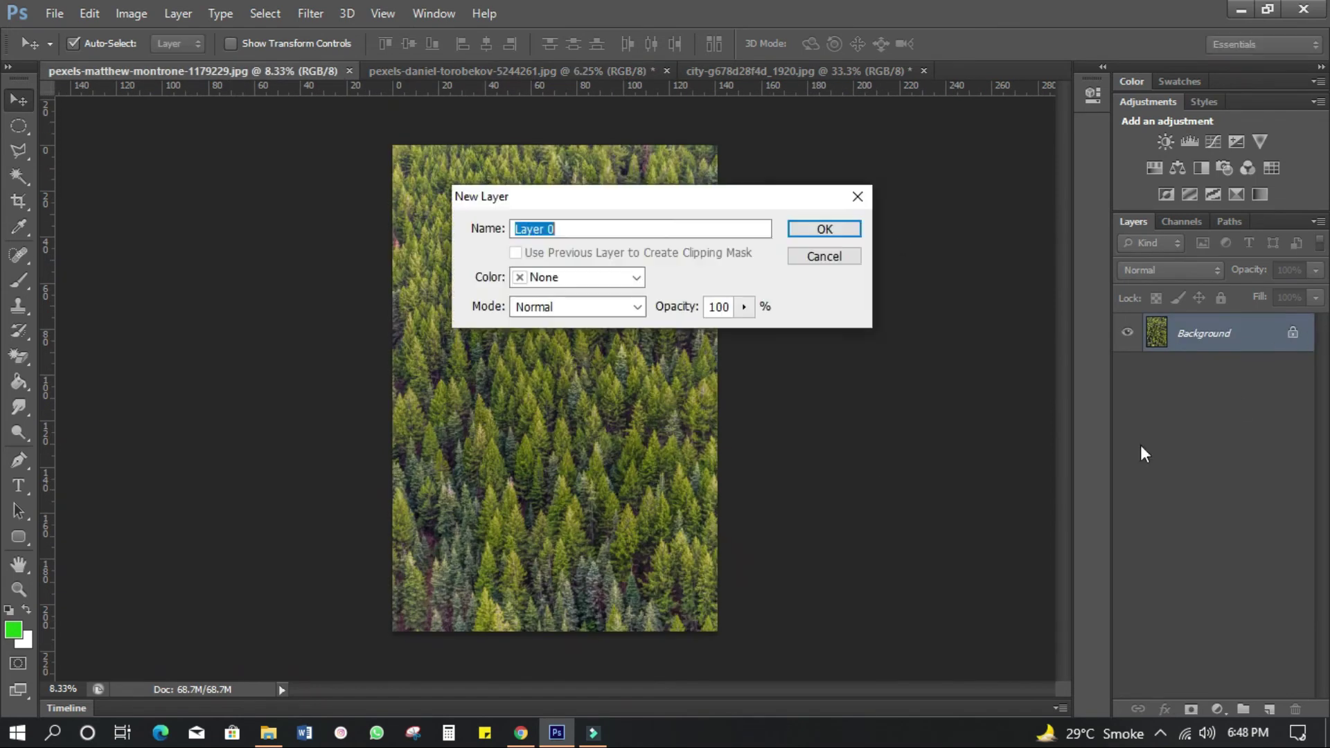
click(820, 227)
click(1165, 141)
mouse_move(926, 188)
mouse_down()
mouse_move(915, 197)
mouse_move(946, 233)
mouse_up()
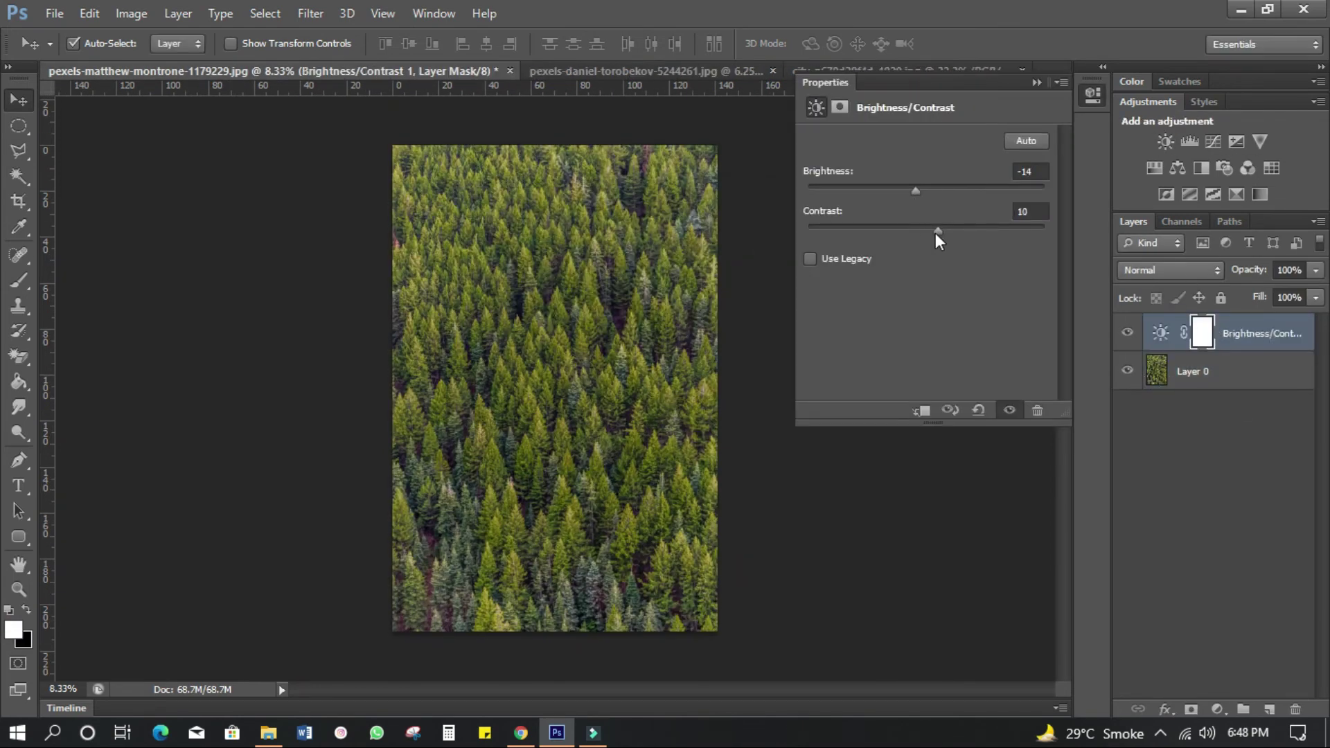
Step: Add a Levels layer with black point 16 and white point 235
click(1189, 141)
drag(833, 282, 845, 284)
drag(1046, 282, 1029, 282)
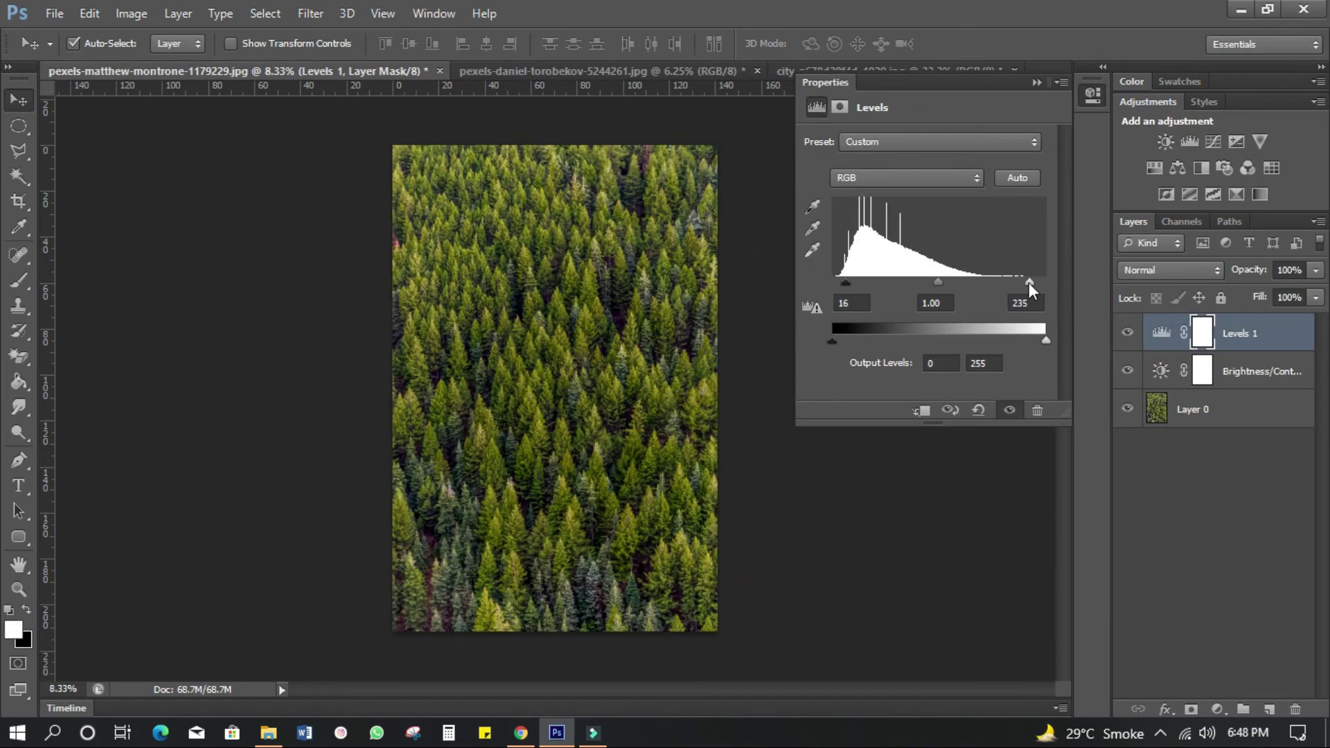
Step: Add an S-shaped Curves layer and an Exposure layer at +0.77, gamma 0.95
click(1213, 142)
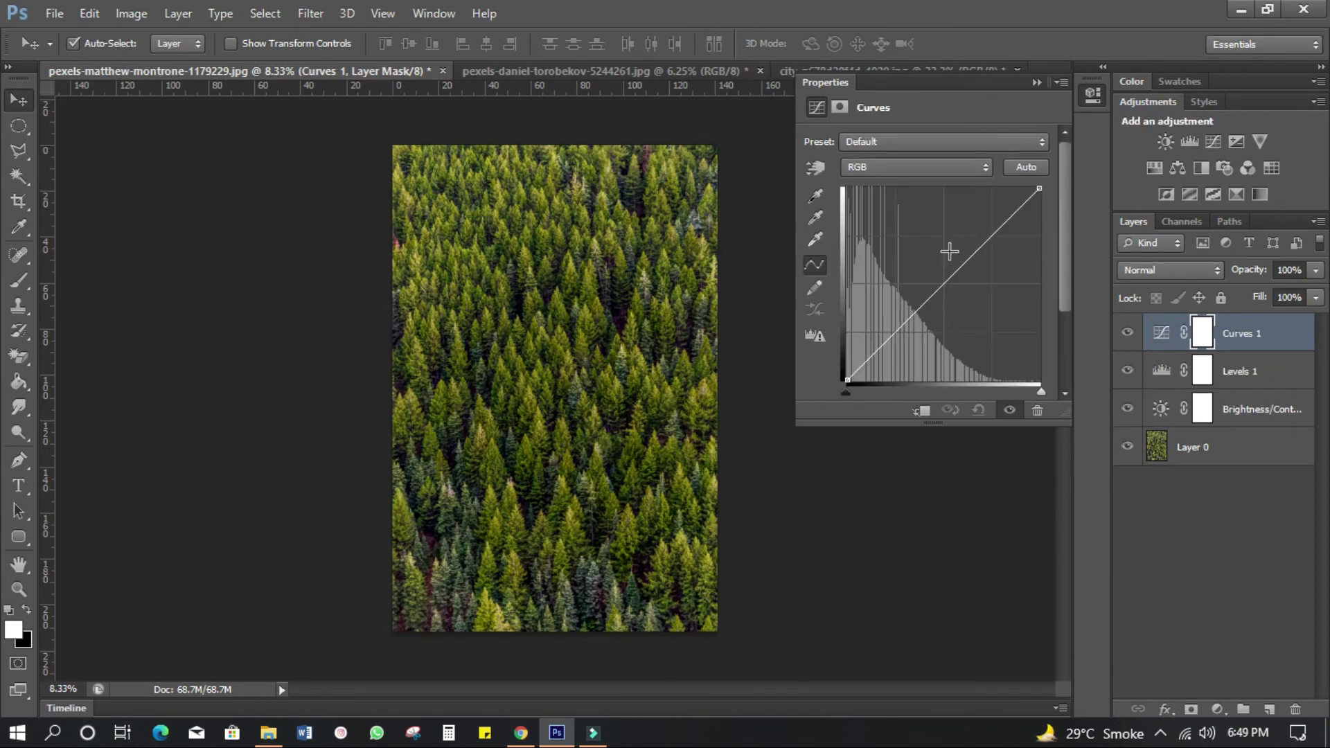
drag(897, 331, 909, 310)
mouse_move(973, 258)
mouse_down()
mouse_move(968, 273)
mouse_move(950, 253)
mouse_up()
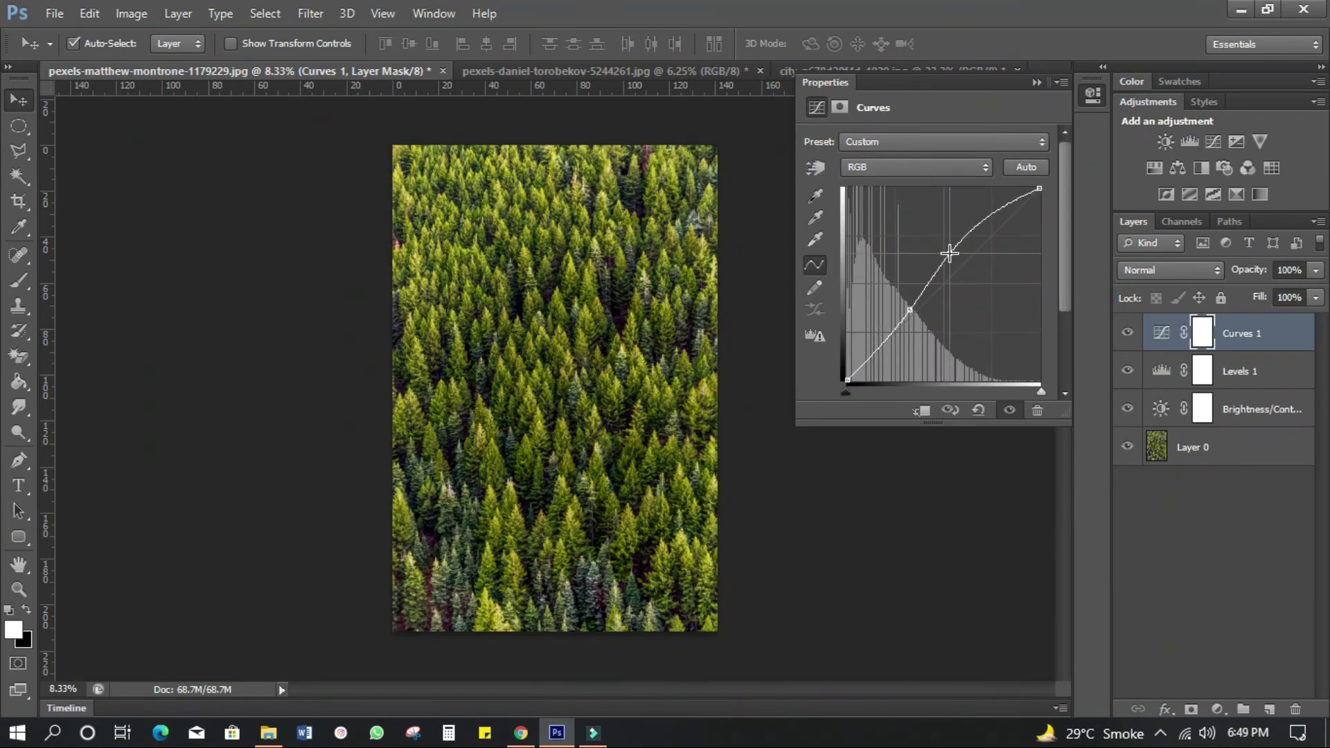
click(1237, 142)
mouse_move(925, 192)
mouse_down()
mouse_move(941, 193)
mouse_move(912, 232)
mouse_move(951, 276)
mouse_move(931, 280)
mouse_up()
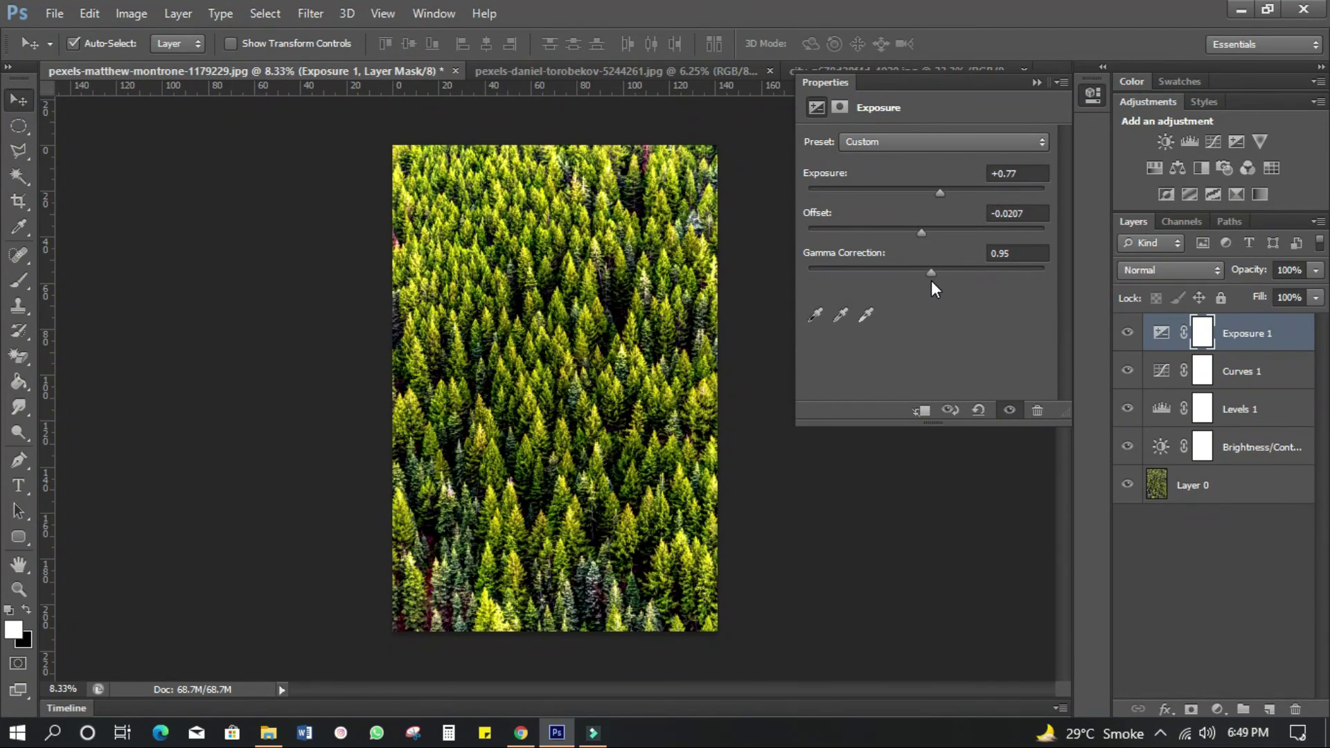
Step: Add Vibrance +6, Hue/Saturation +8/+8, and Color Balance with midtone cyan -61 to the forest
click(1258, 142)
mouse_move(926, 161)
mouse_down()
mouse_move(970, 200)
mouse_move(873, 222)
mouse_move(945, 219)
mouse_move(813, 259)
mouse_move(930, 280)
mouse_up()
click(1155, 168)
click(1171, 170)
mouse_move(896, 188)
mouse_down()
mouse_move(964, 192)
mouse_move(821, 192)
mouse_move(908, 190)
mouse_move(842, 196)
mouse_up()
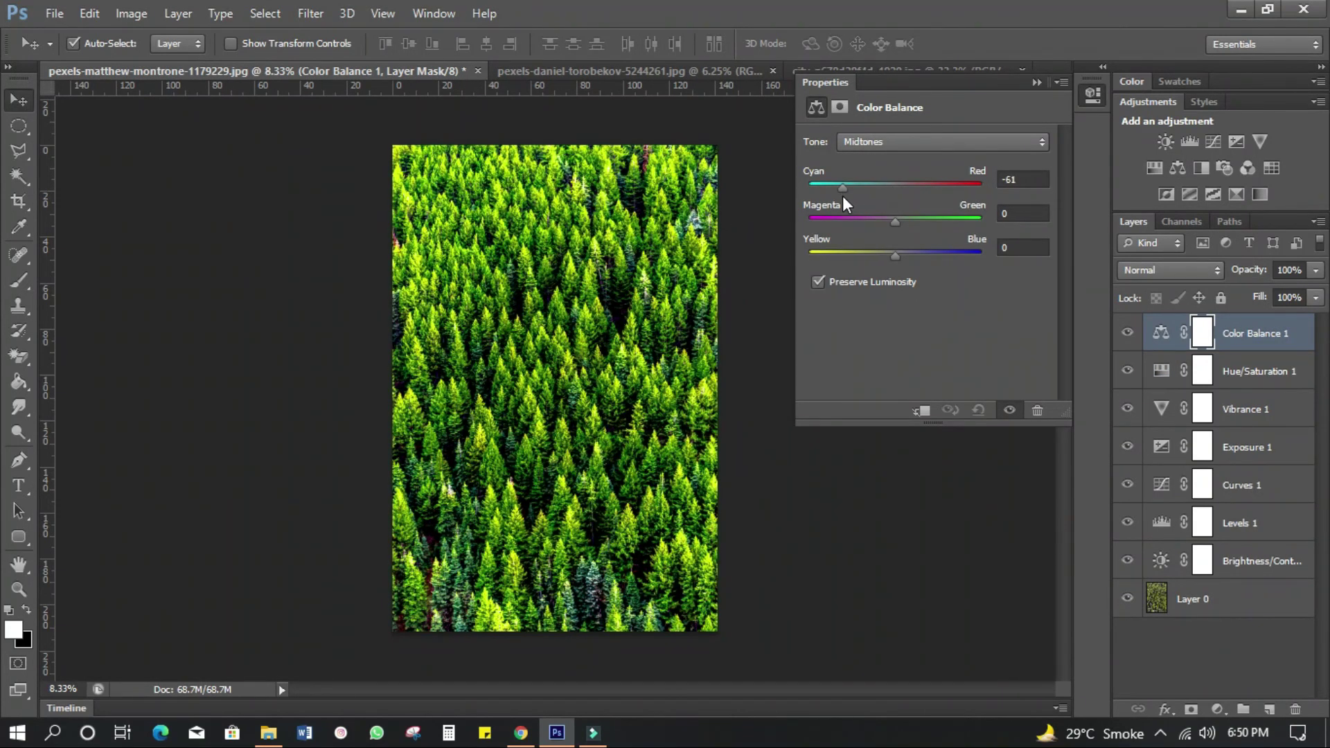
click(1034, 110)
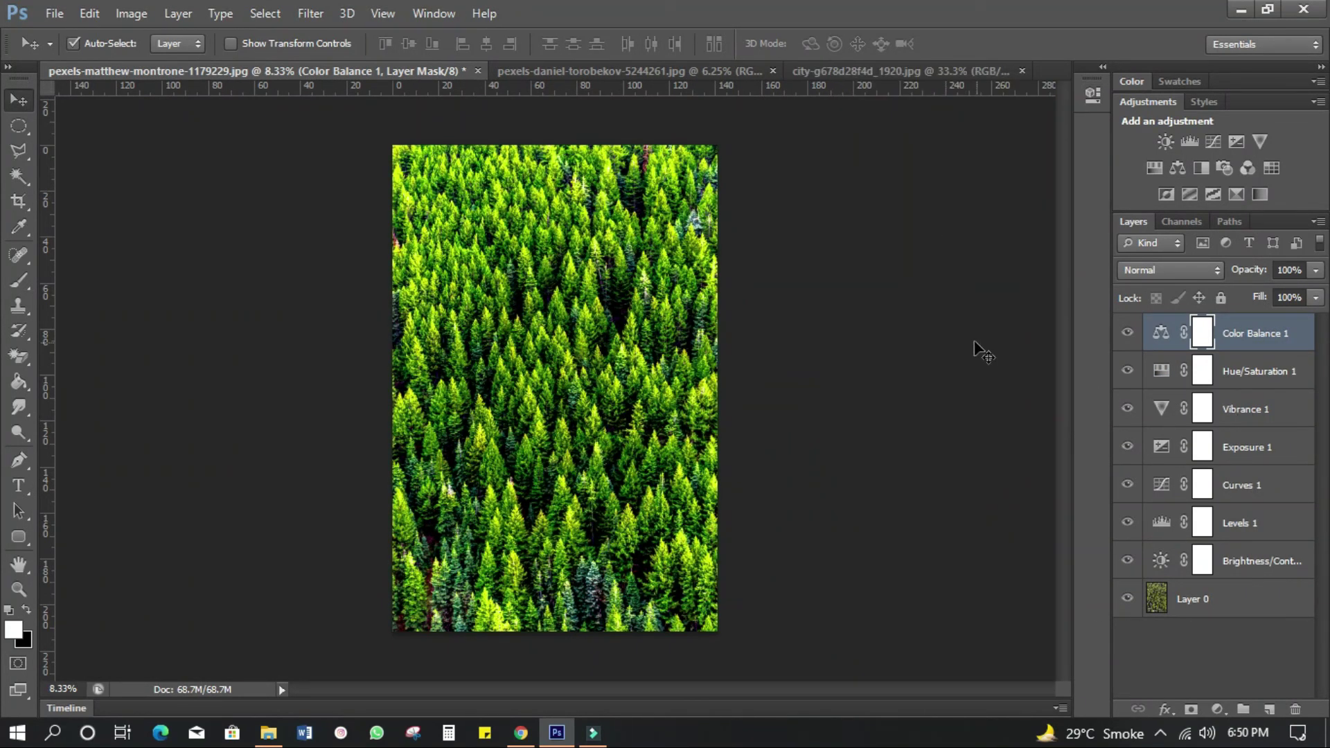